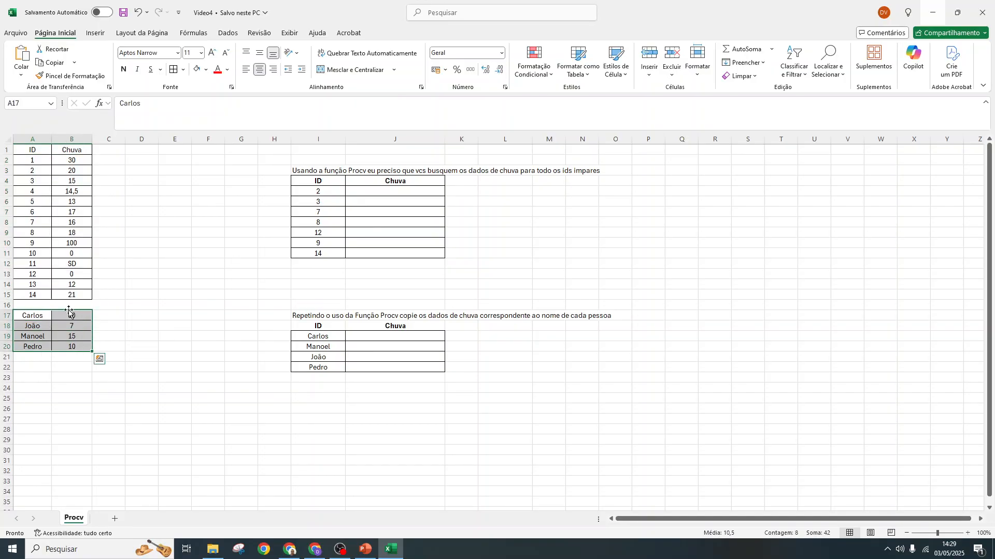
# - Insert a row above the names table and enter the headers Nome in A17 and Idade in B17
pyautogui.click(21, 305)
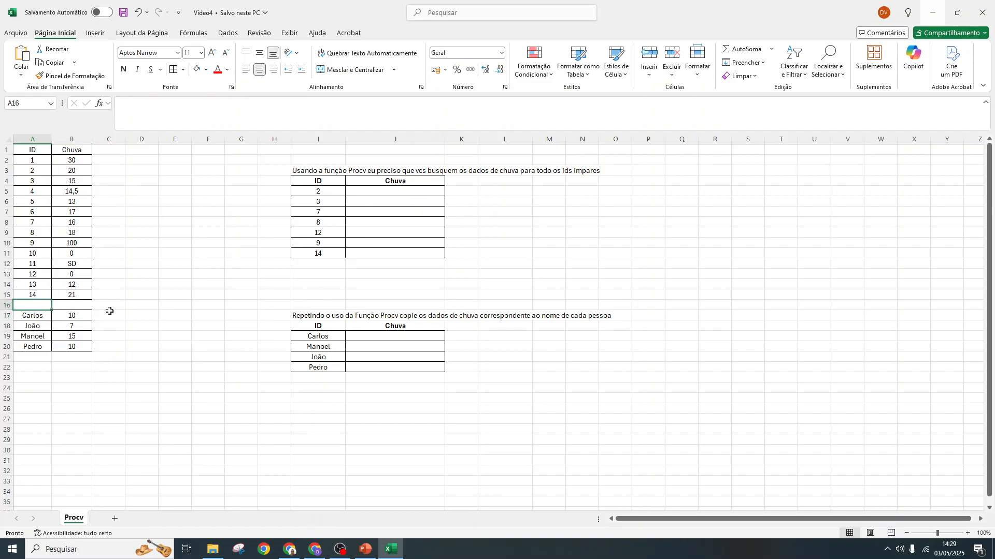
pyautogui.rightClick(8, 305)
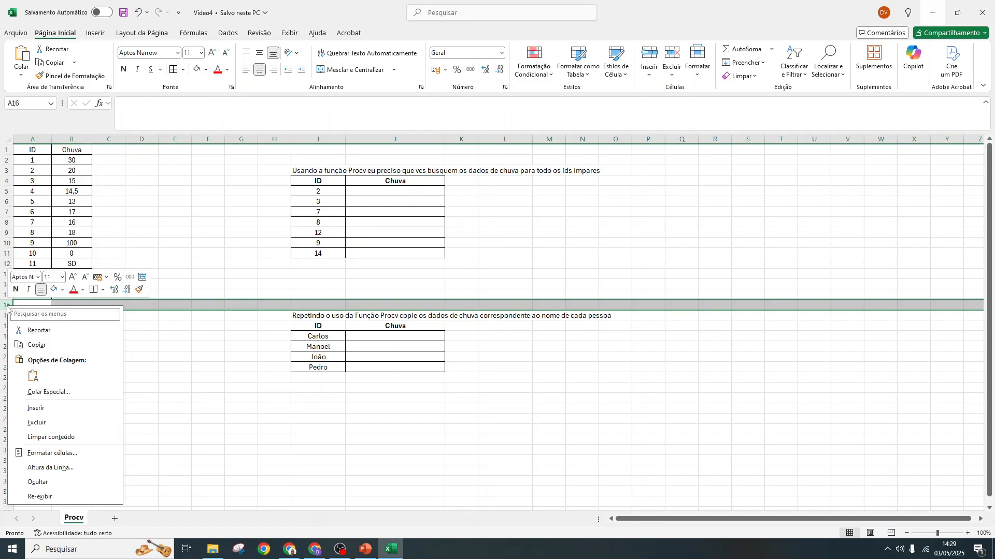
pyautogui.click(43, 406)
pyautogui.click(38, 317)
pyautogui.doubleClick(46, 317)
pyautogui.write('nome')
pyautogui.press('Tab')
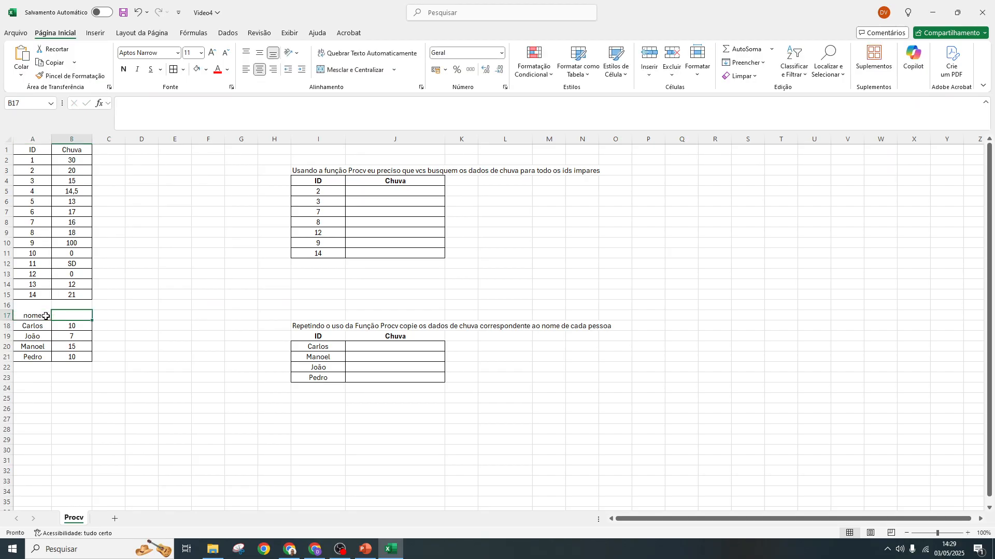
pyautogui.write('Idade')
pyautogui.press('Return')
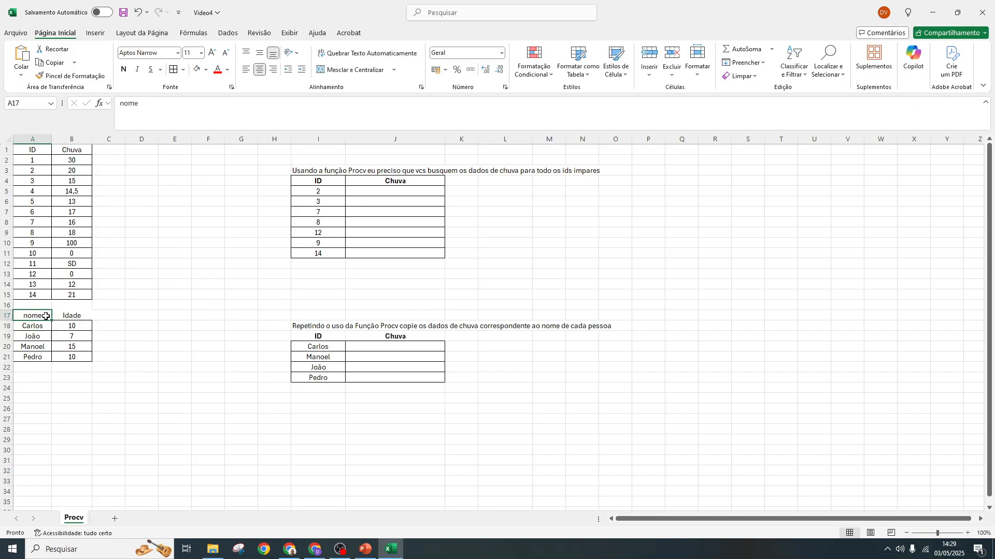
pyautogui.press('BackSpace')
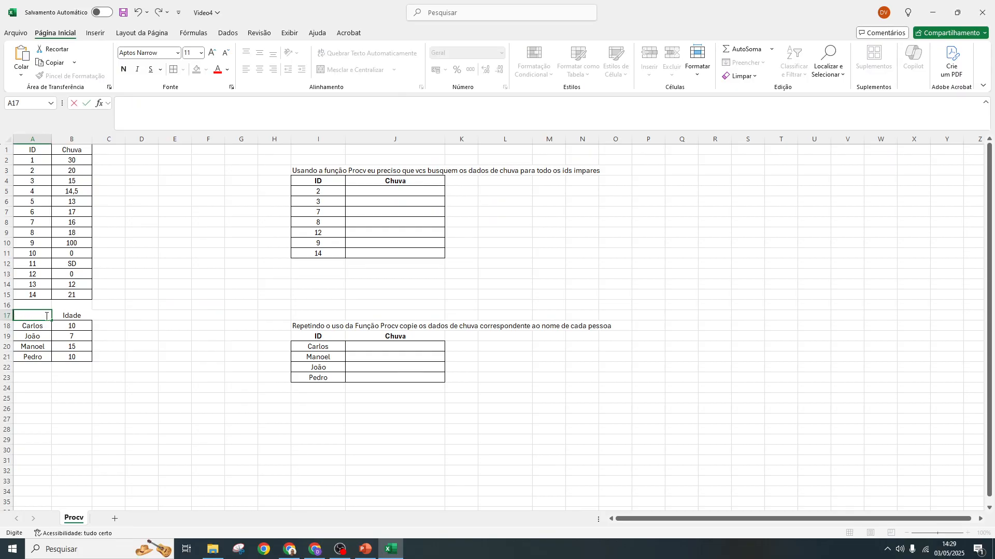
pyautogui.write('NOme')
# - Make the header cells of both source tables bold, A17:B17 and A1:B1
pyautogui.moveTo(46, 315); pyautogui.dragTo(71, 355)
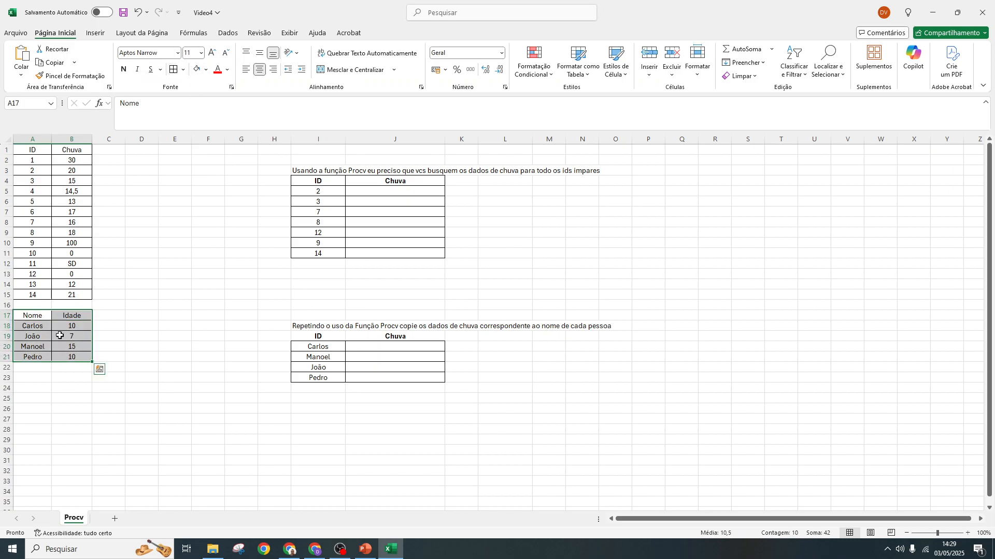
pyautogui.moveTo(23, 316); pyautogui.dragTo(72, 315)
pyautogui.click(123, 69)
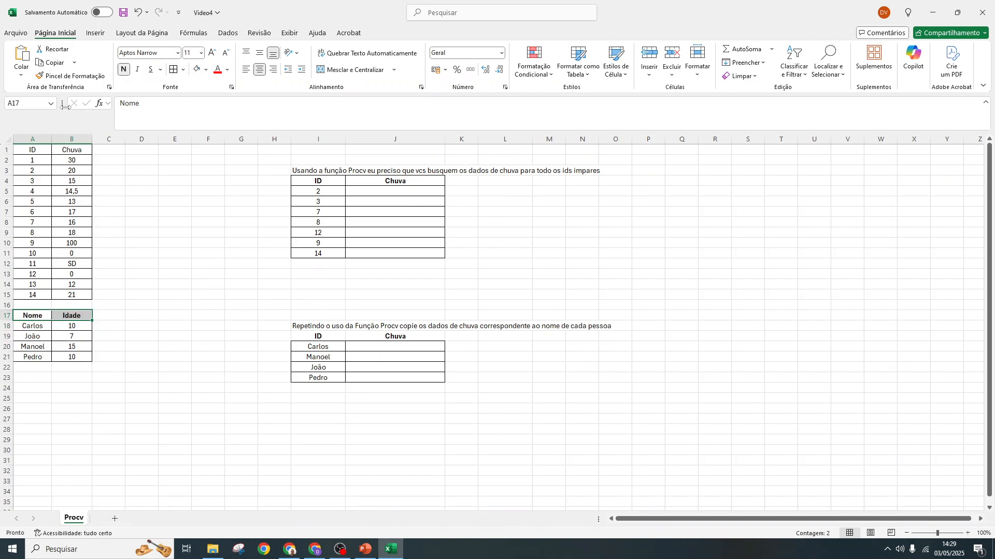
pyautogui.moveTo(31, 151); pyautogui.dragTo(72, 150)
pyautogui.click(123, 69)
# - Widen column A slightly
pyautogui.moveTo(385, 189); pyautogui.dragTo(384, 254)
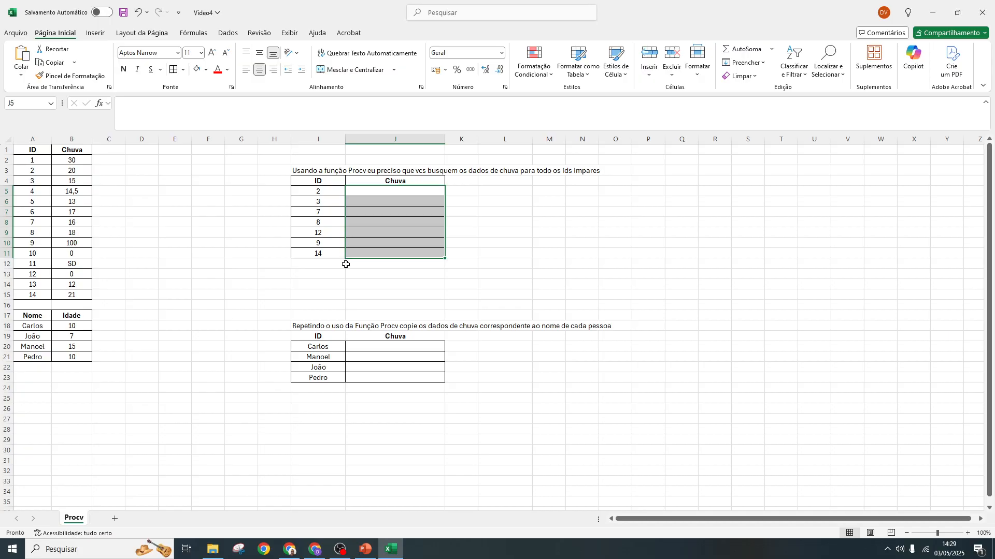
pyautogui.moveTo(34, 151); pyautogui.dragTo(44, 292)
pyautogui.moveTo(52, 139); pyautogui.dragTo(61, 139)
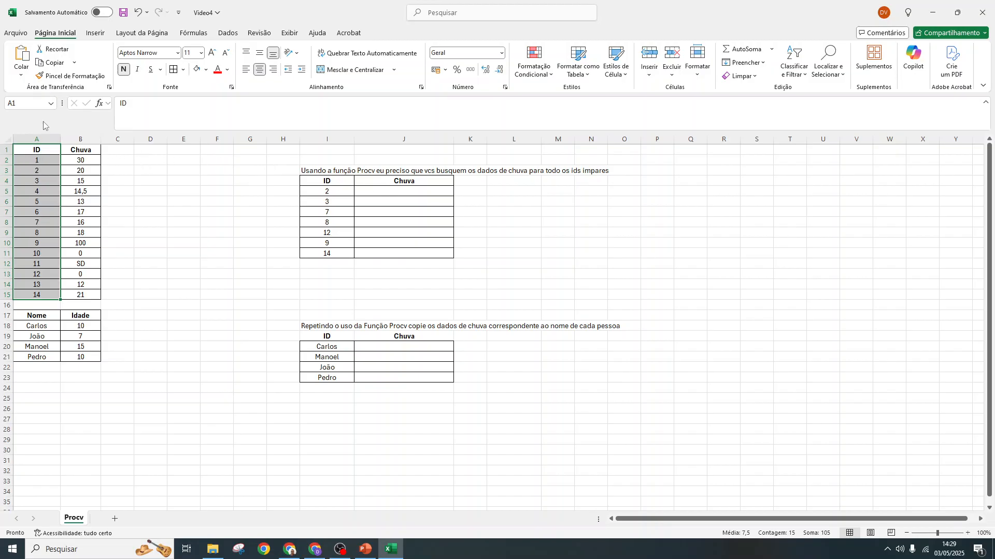
pyautogui.moveTo(36, 150); pyautogui.dragTo(34, 294)
pyautogui.moveTo(326, 180); pyautogui.dragTo(326, 255)
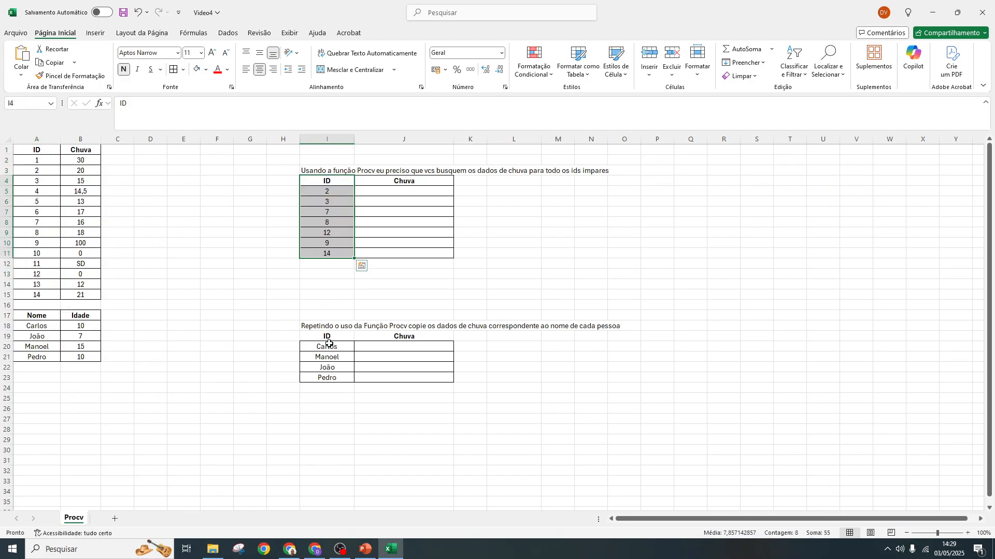
pyautogui.moveTo(329, 344); pyautogui.dragTo(327, 378)
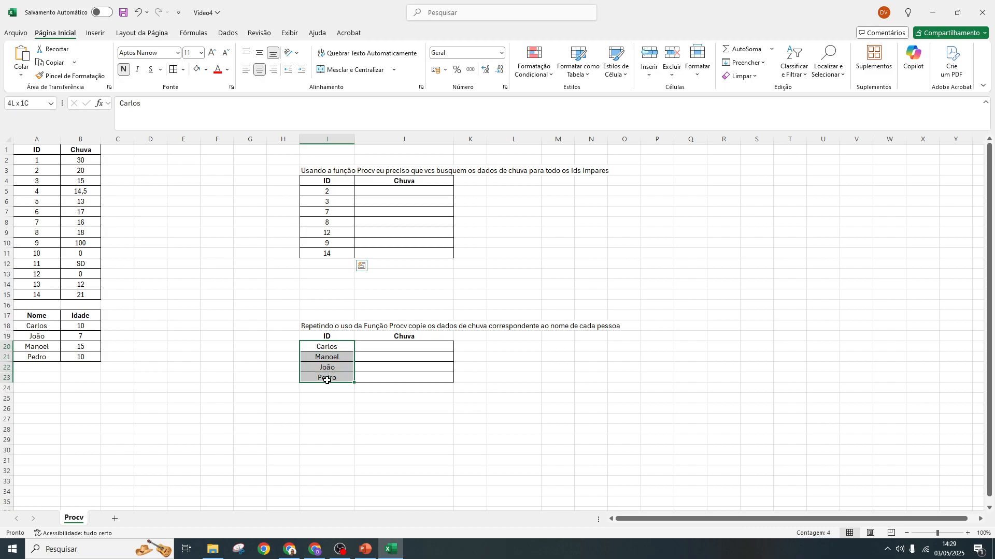
# - Start a PROCV formula in J5 with I5 as the lookup value and A1:B15 as the table range
pyautogui.click(384, 193)
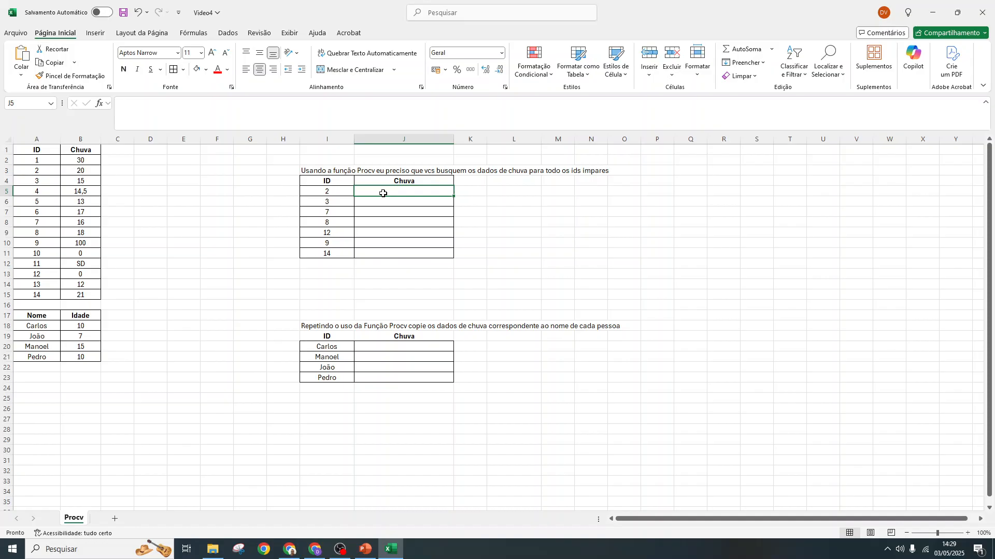
pyautogui.write('=')
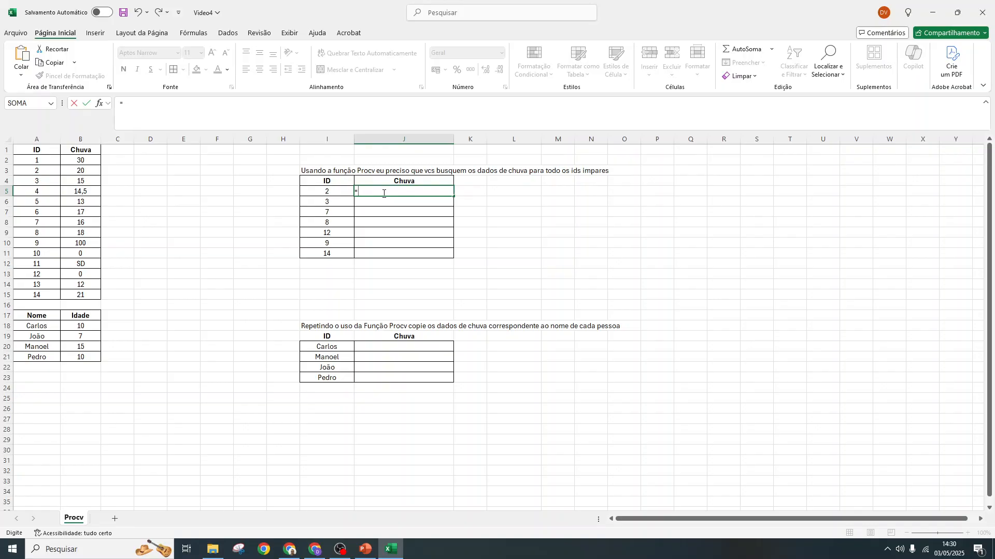
pyautogui.write('Pr')
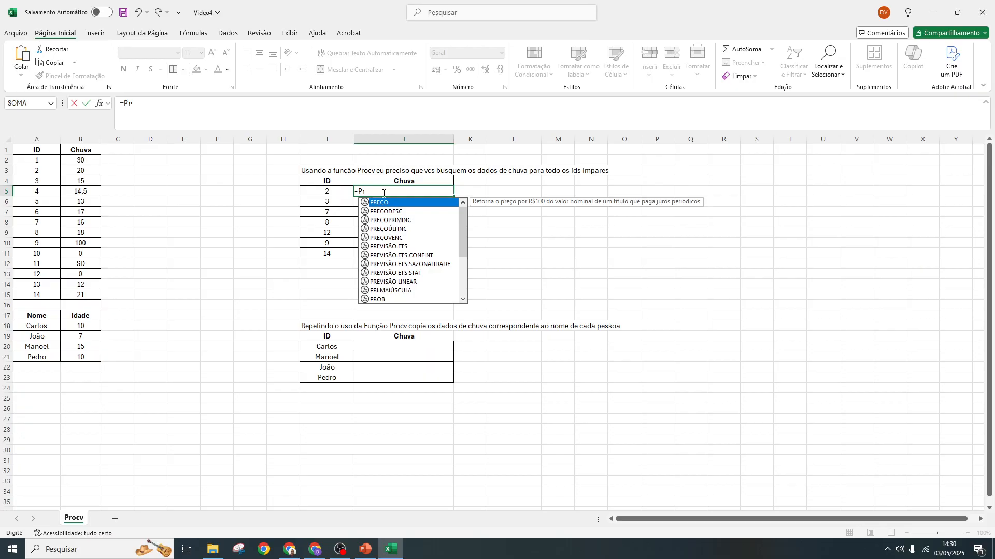
pyautogui.press('BackSpace')
pyautogui.write('ROC')
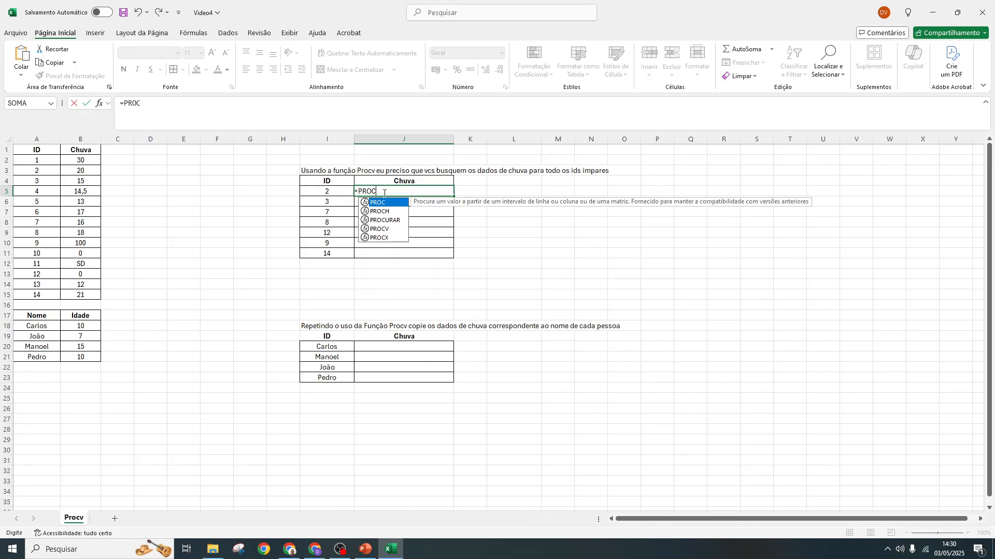
pyautogui.doubleClick(398, 229)
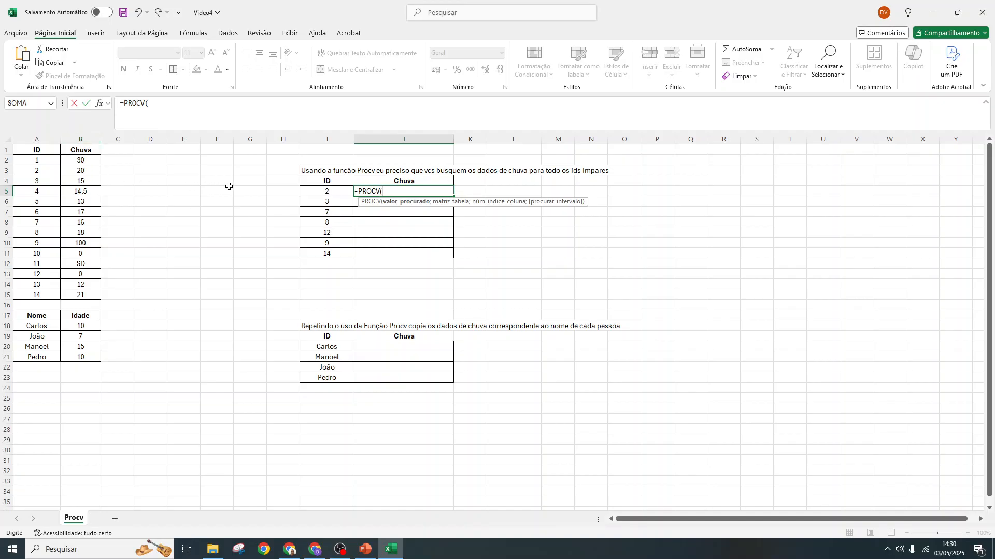
pyautogui.click(323, 190)
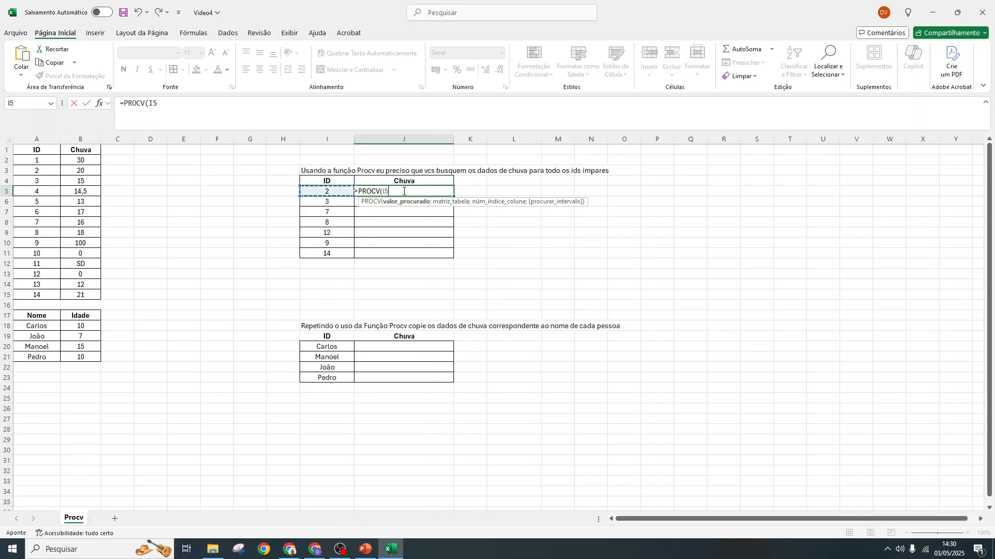
pyautogui.click(175, 102)
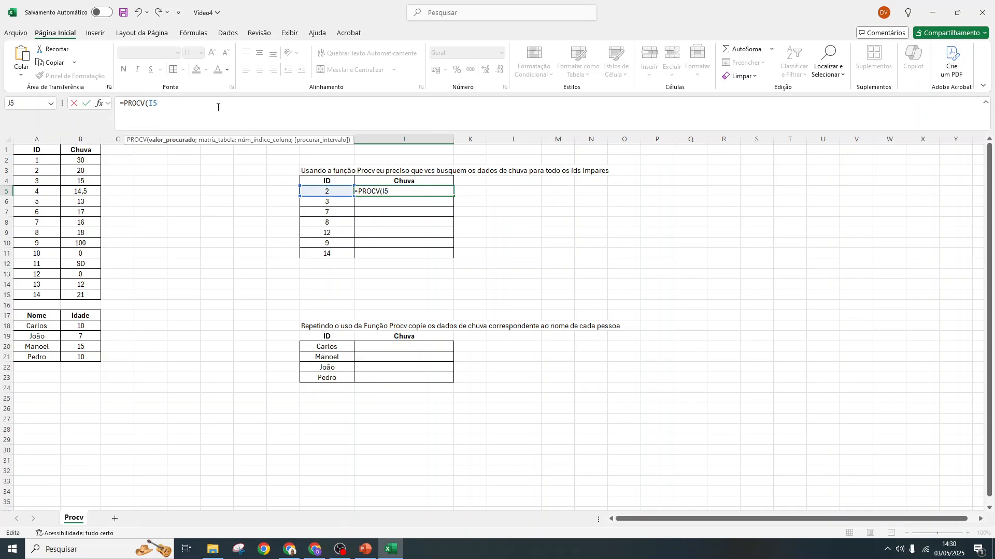
pyautogui.write(';')
pyautogui.moveTo(36, 149); pyautogui.dragTo(95, 293)
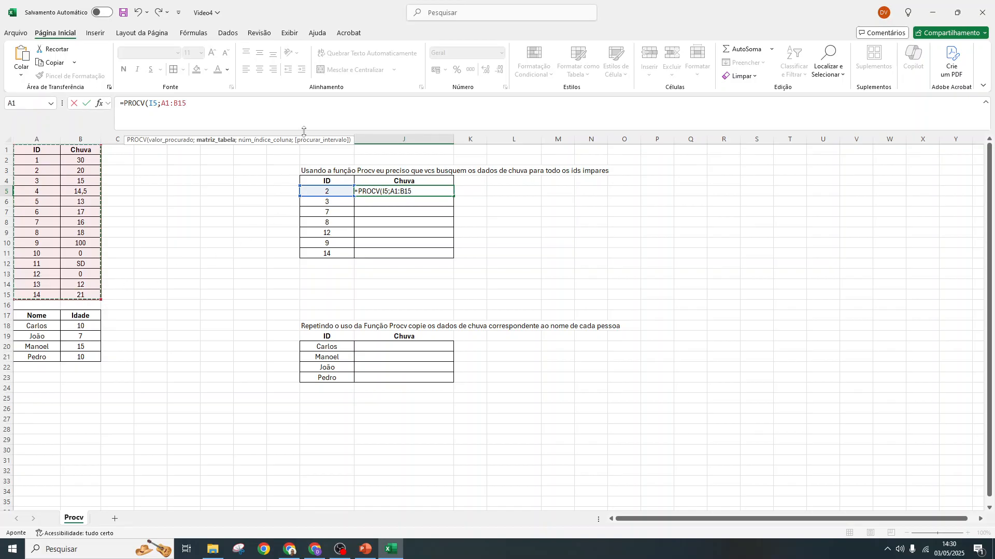
pyautogui.write(';')
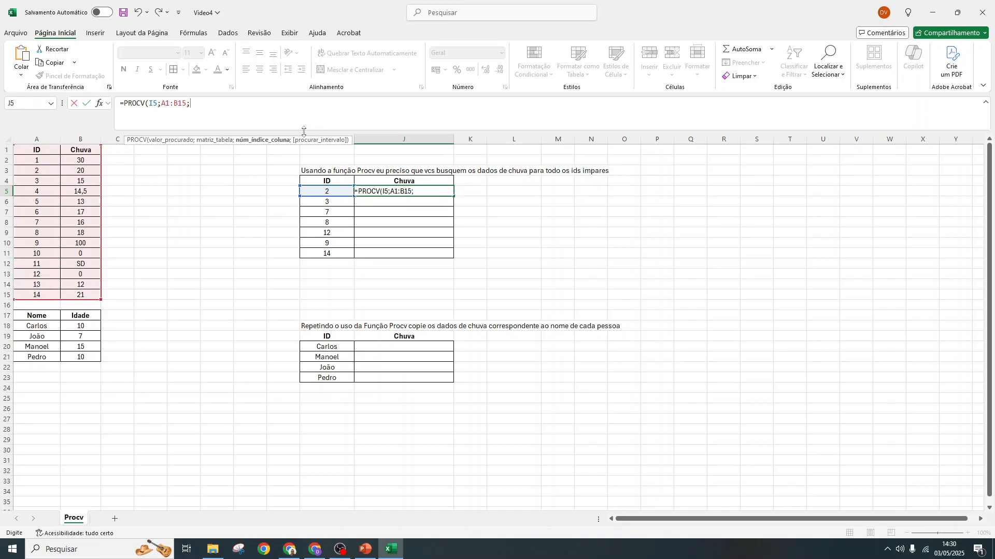
# - Make the table range in the PROCV formula absolute, as $A$1:$B$15
pyautogui.click(161, 105)
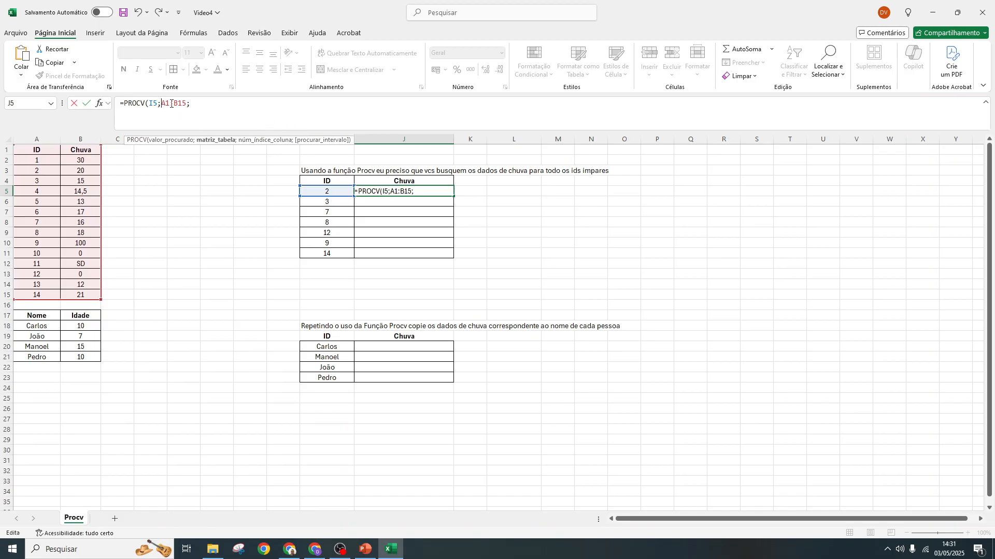
pyautogui.write('$A')
pyautogui.write('$A')
pyautogui.write('$1:')
pyautogui.write('$B$')
# - Complete the J5 PROCV formula with column index 2 and FALSO for an exact match
pyautogui.click(211, 103)
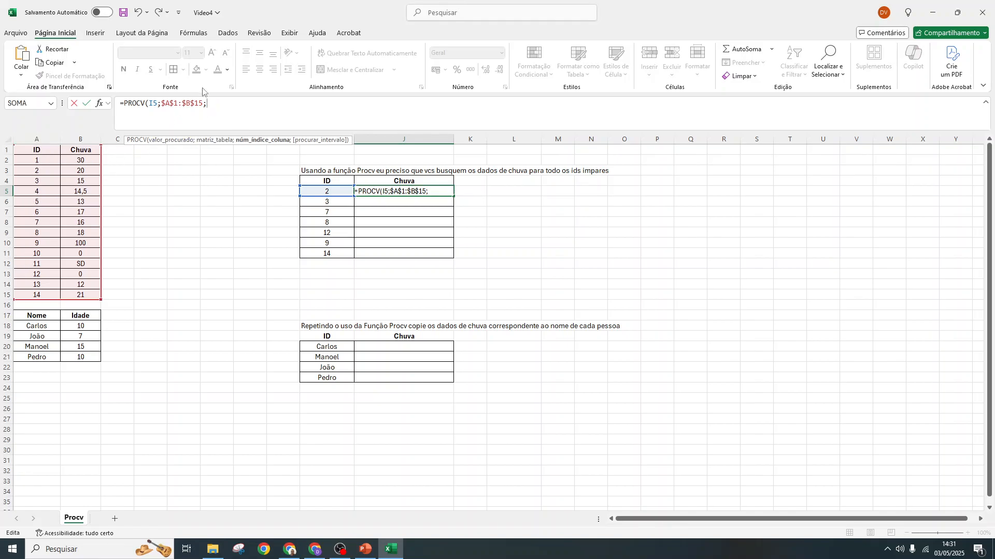
pyautogui.write('2;')
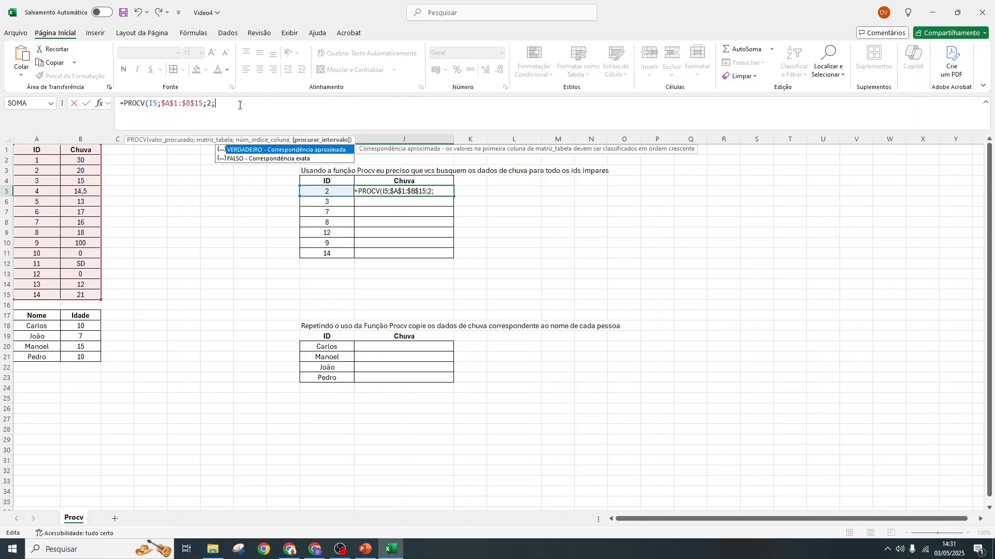
pyautogui.doubleClick(256, 159)
pyautogui.write(')')
pyautogui.press('Return')
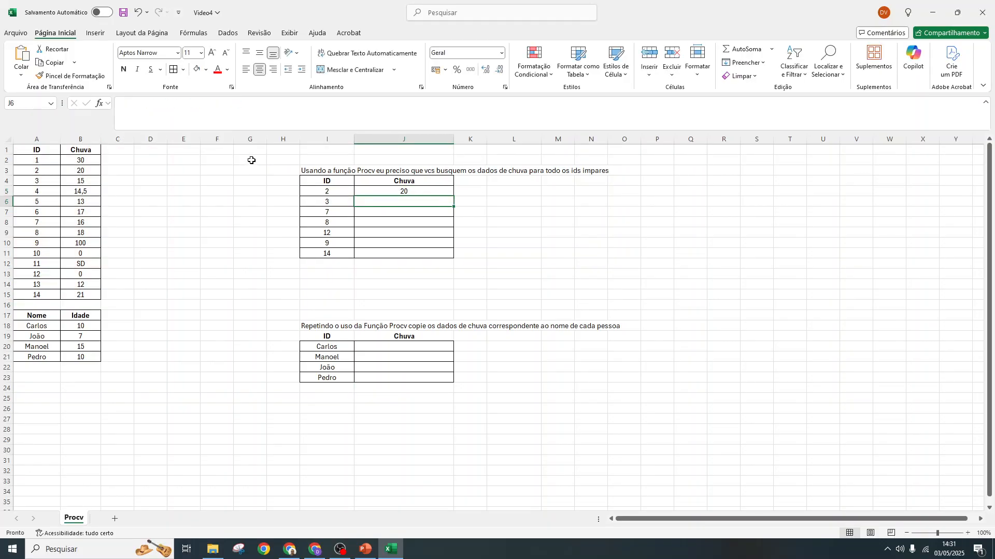
# - Check the rain result for ID 2 against the source table and fill the J5 formula down to J11
pyautogui.click(386, 193)
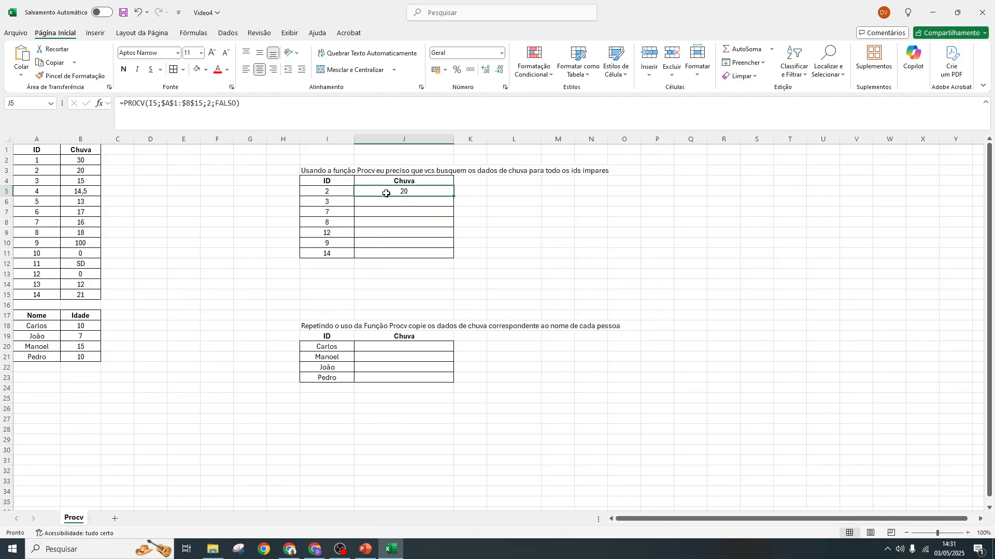
pyautogui.click(339, 190)
pyautogui.click(389, 190)
pyautogui.click(88, 169)
pyautogui.moveTo(25, 170); pyautogui.dragTo(84, 169)
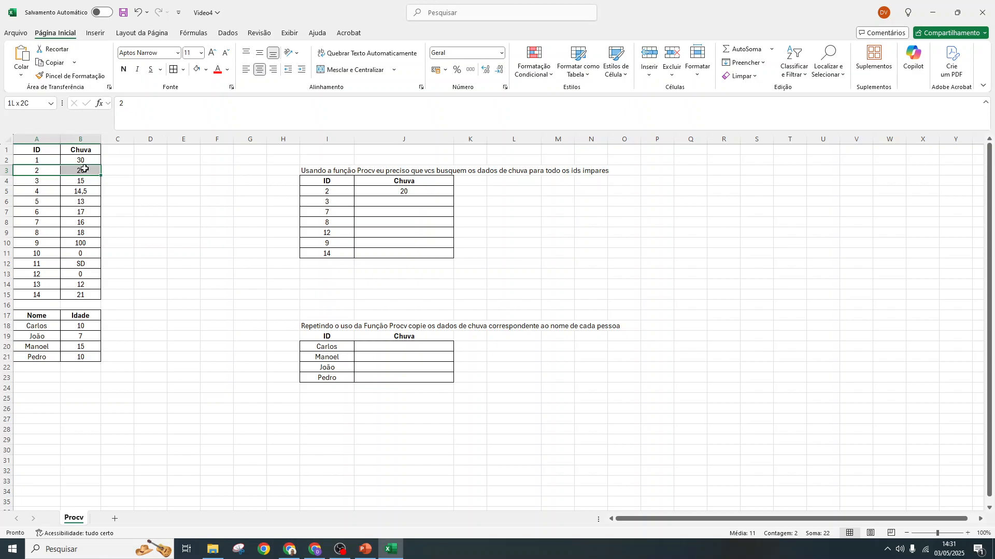
pyautogui.click(436, 192)
pyautogui.moveTo(453, 197); pyautogui.dragTo(449, 255)
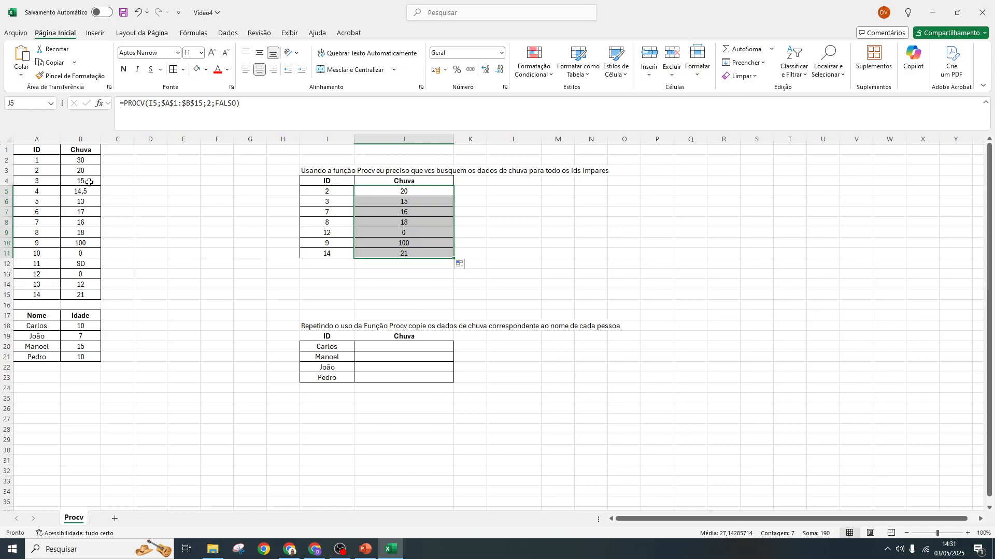
# - Compare the looked-up Chuva values for IDs 7, 8, 12, 9 and 14 with their rows in the source table
pyautogui.moveTo(36, 222); pyautogui.dragTo(98, 223)
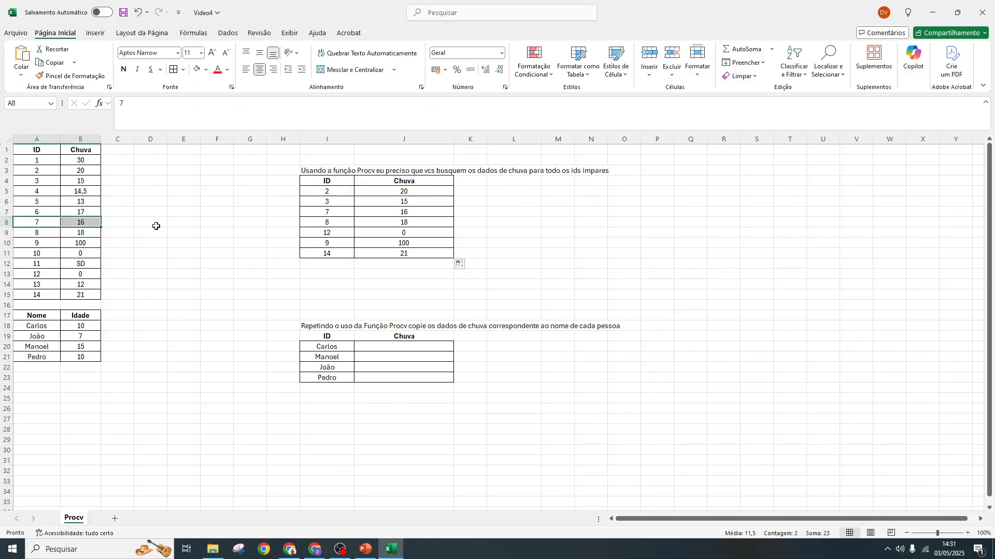
pyautogui.moveTo(333, 213); pyautogui.dragTo(394, 223)
pyautogui.moveTo(39, 232); pyautogui.dragTo(83, 232)
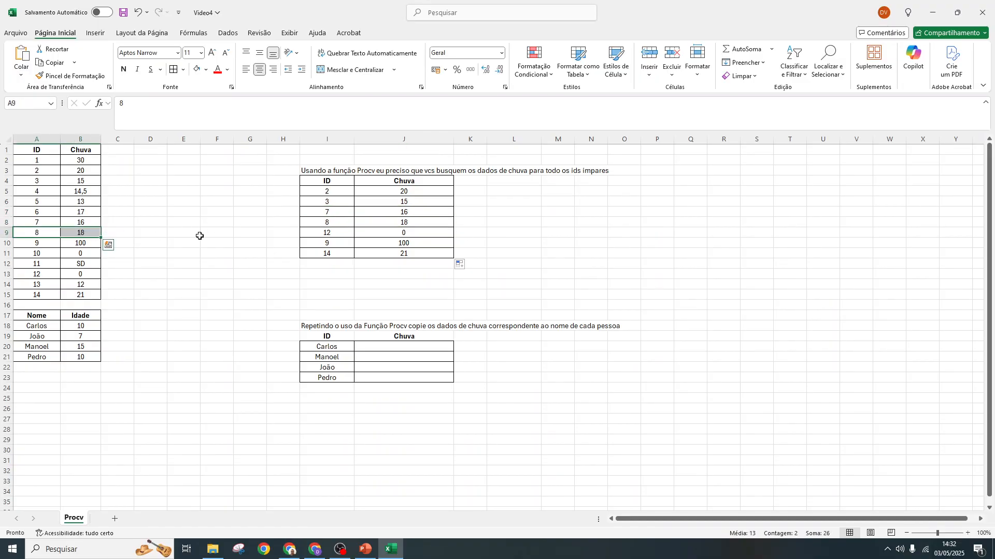
pyautogui.moveTo(325, 232); pyautogui.dragTo(388, 232)
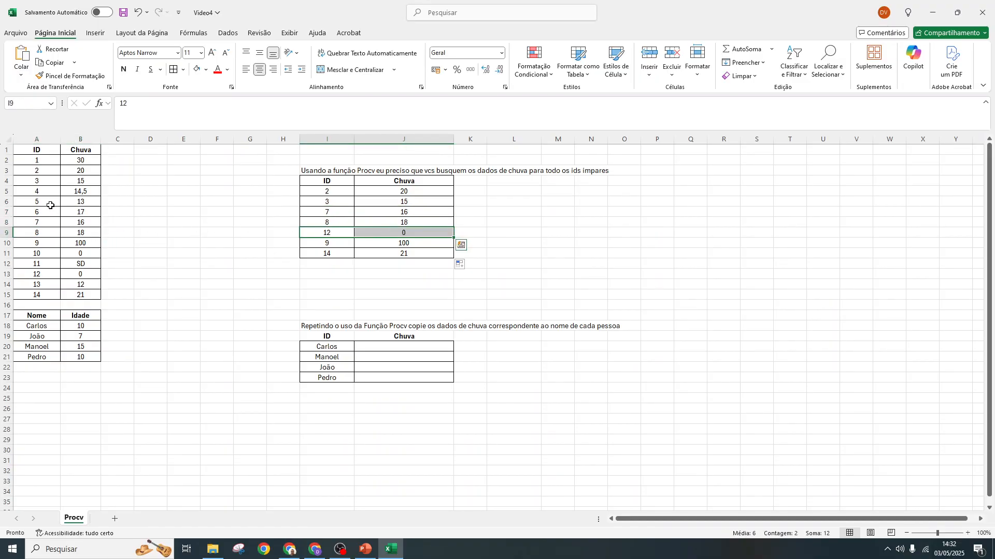
pyautogui.moveTo(30, 274); pyautogui.dragTo(83, 275)
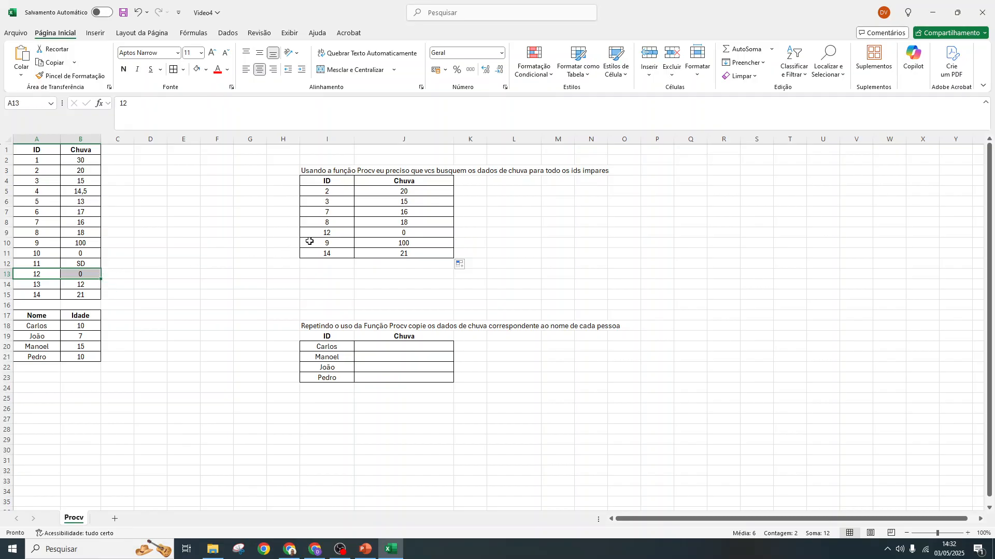
pyautogui.moveTo(310, 243); pyautogui.dragTo(409, 242)
pyautogui.moveTo(32, 244); pyautogui.dragTo(82, 244)
pyautogui.moveTo(332, 253); pyautogui.dragTo(385, 253)
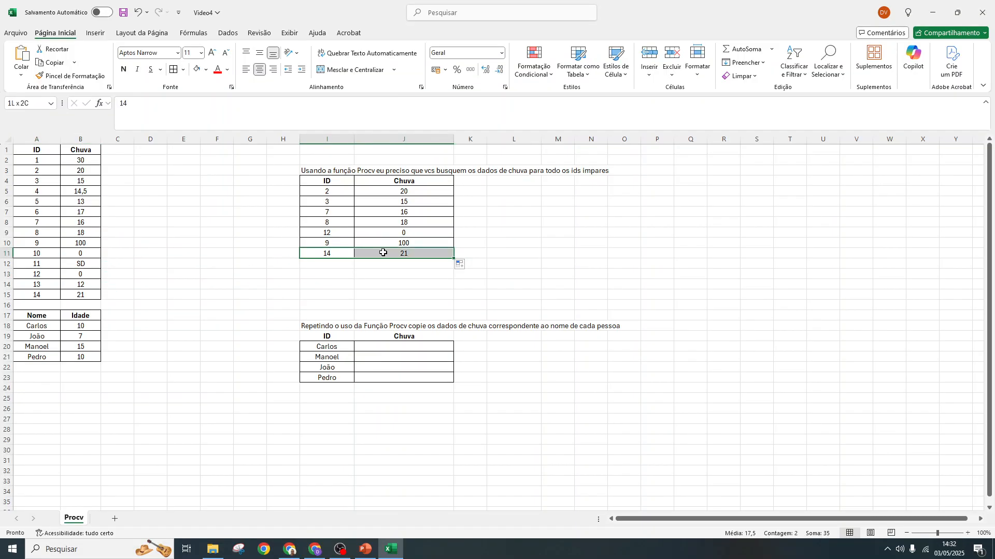
pyautogui.click(30, 296)
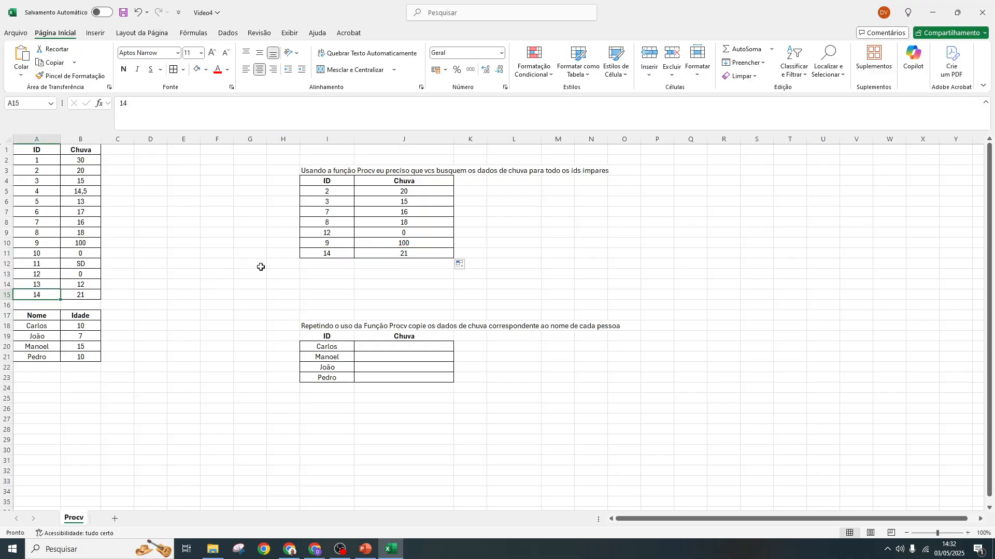
# - Examine how the lookup cell reference changes from row to row in the PROCV formulas from J5 down to J10
pyautogui.click(395, 192)
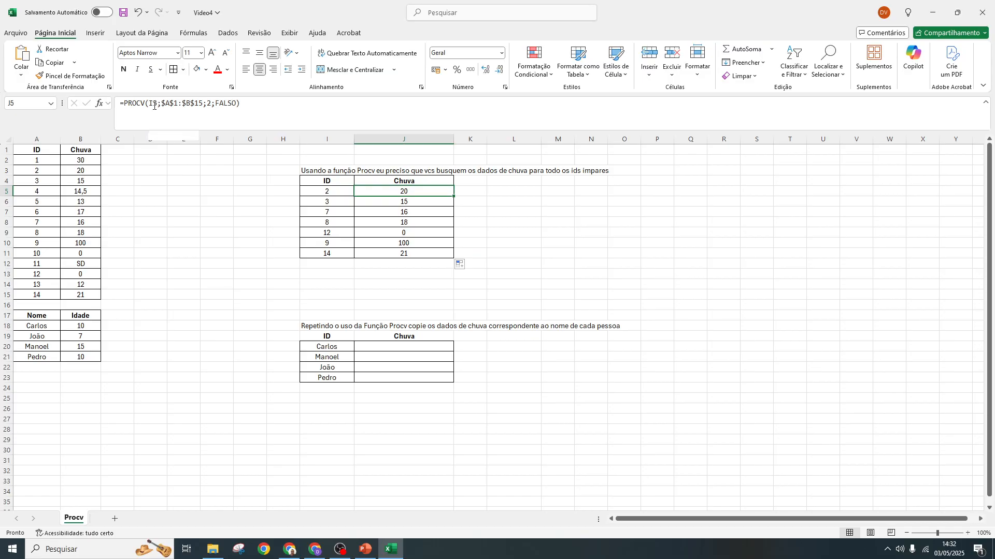
pyautogui.doubleClick(379, 193)
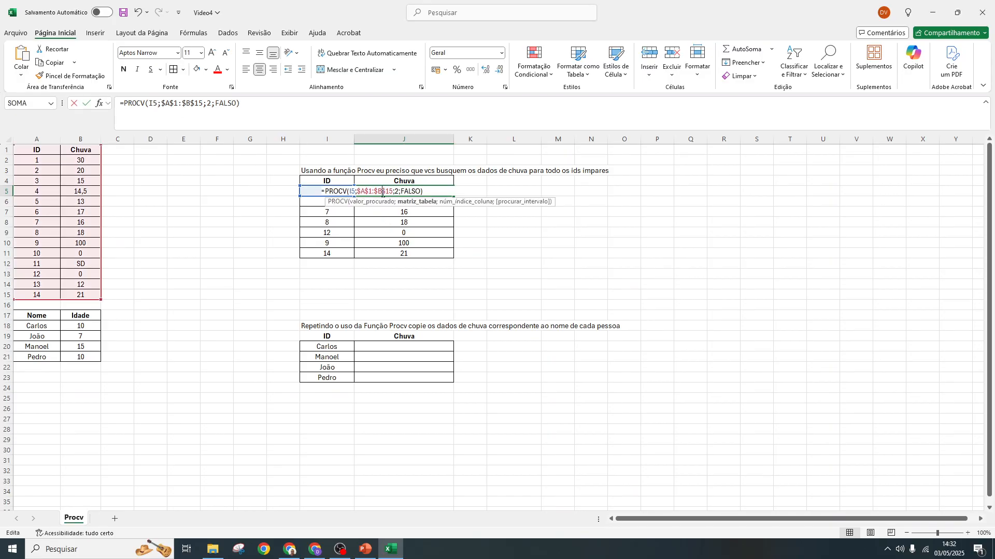
pyautogui.click(323, 192)
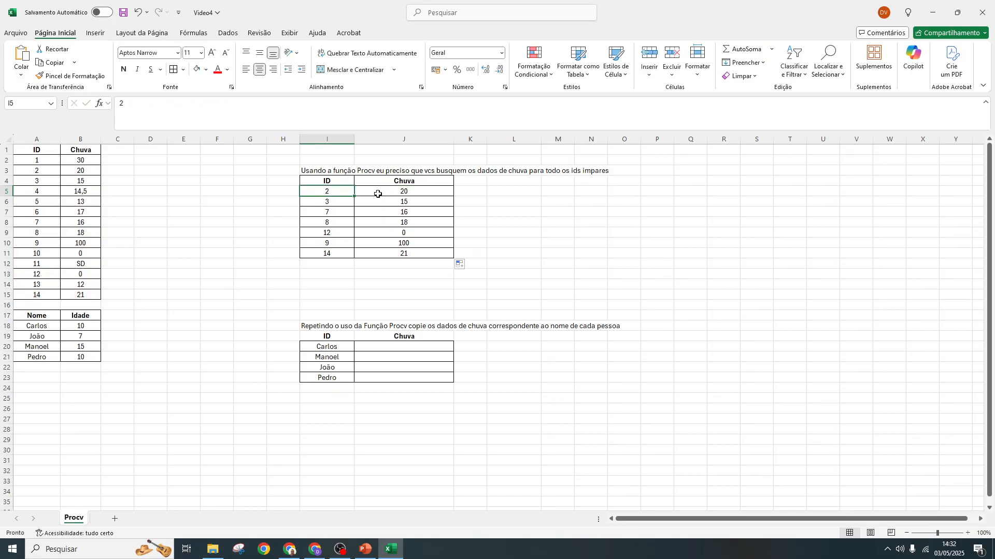
pyautogui.click(379, 193)
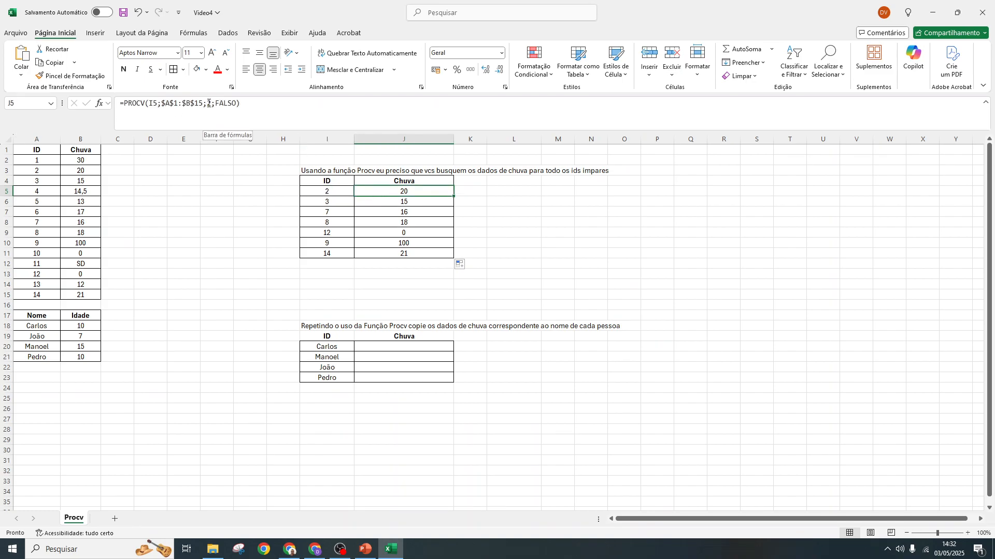
pyautogui.press('Down')
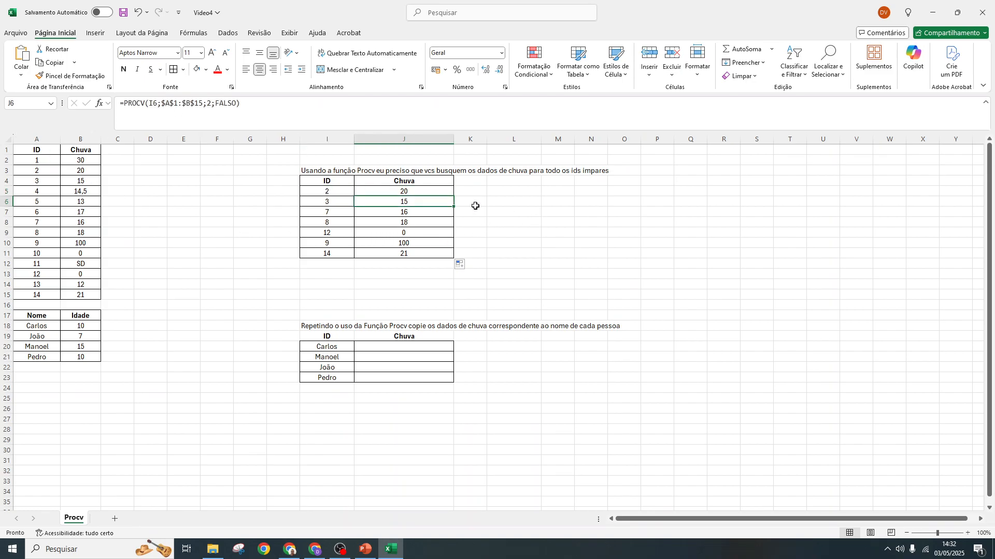
pyautogui.press('Down')
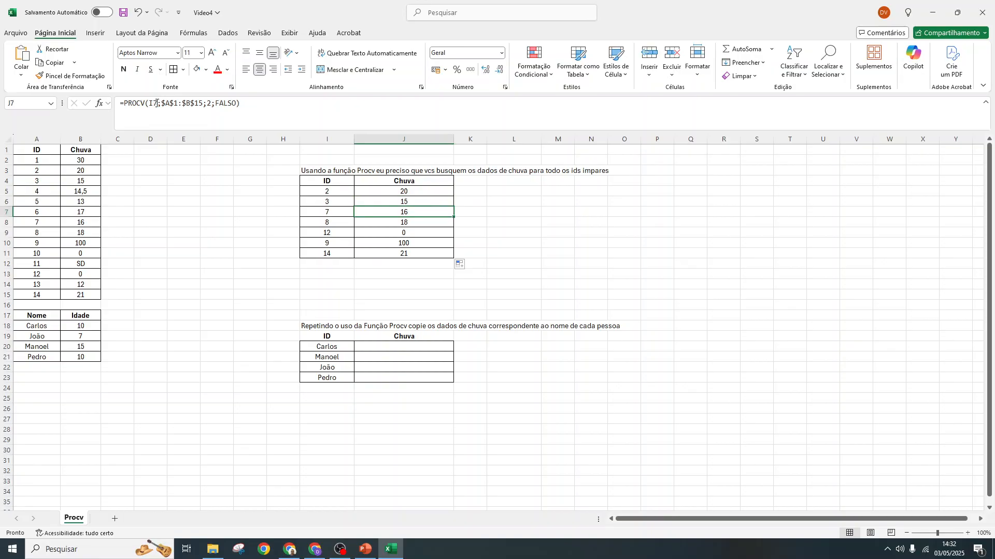
pyautogui.press('Down')
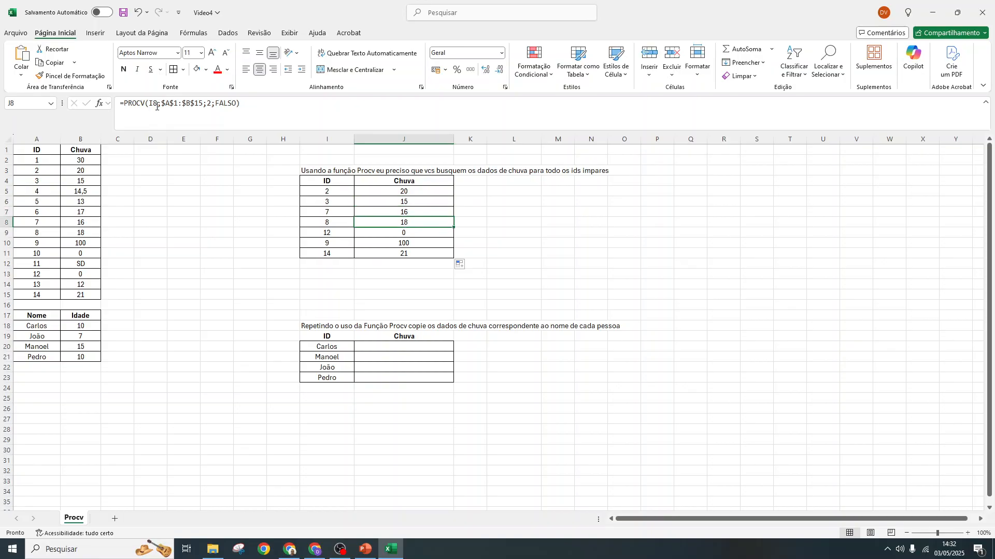
pyautogui.press('Down')
pyautogui.press('Down')
pyautogui.press('Up')
pyautogui.press('Up')
pyautogui.press('Up')
pyautogui.press('Up')
pyautogui.press('Up')
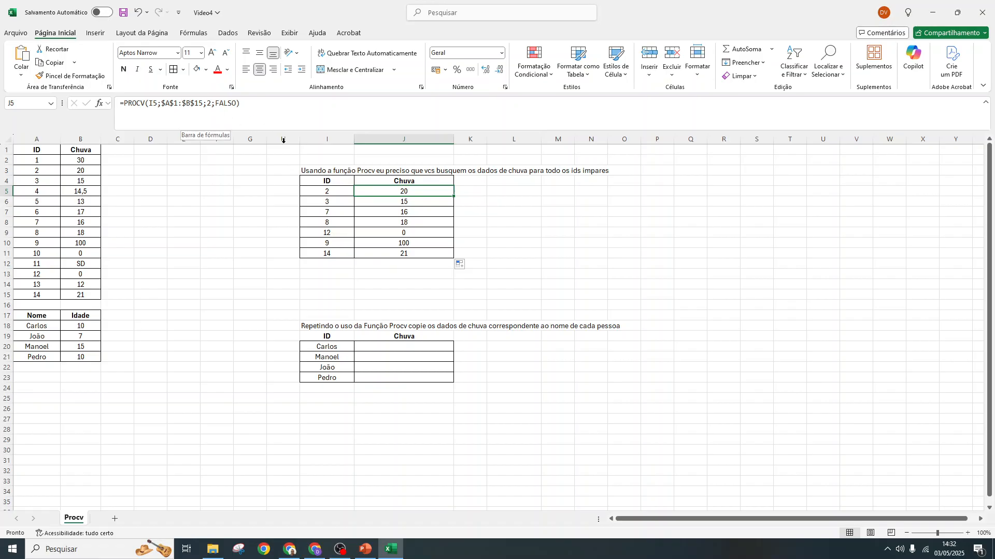
# - Examine the fixed table range $A$1:$B$15 in the J6 formula and in the formulas below it through J11
pyautogui.click(411, 203)
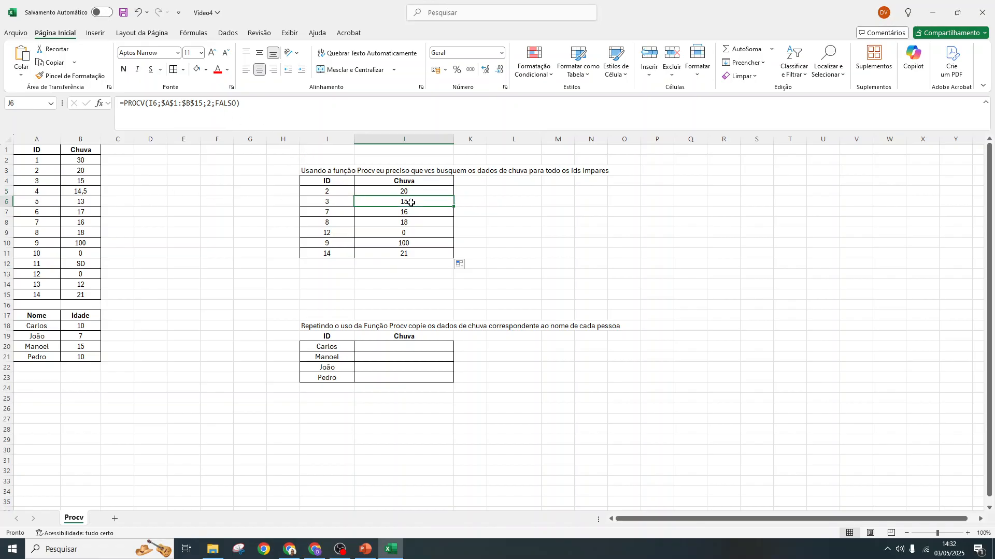
pyautogui.moveTo(162, 104); pyautogui.dragTo(203, 104)
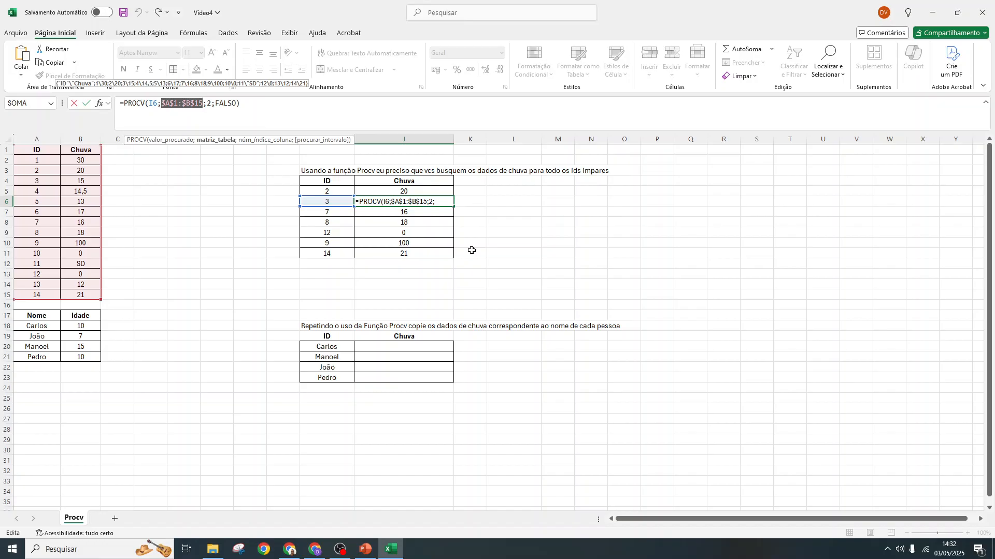
pyautogui.press('Escape')
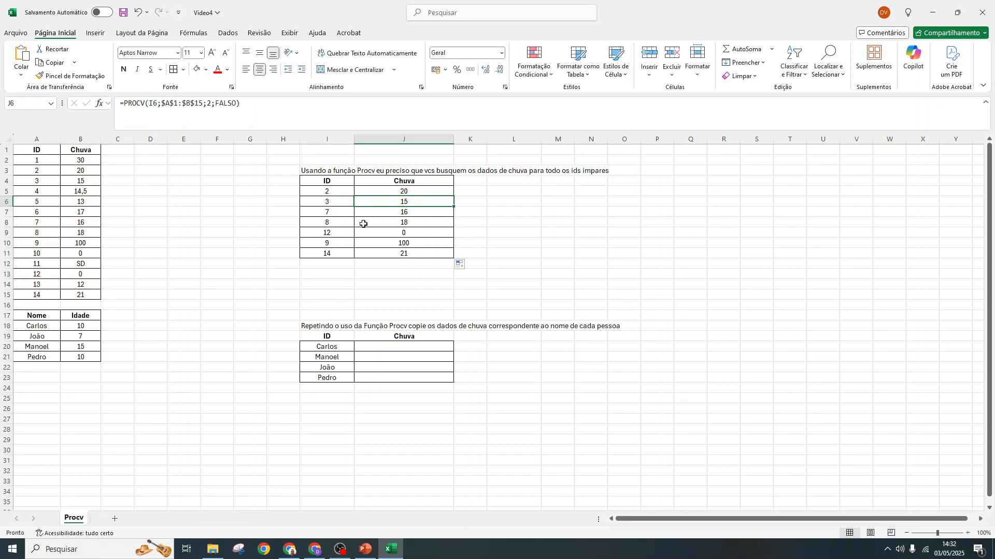
pyautogui.click(328, 199)
pyautogui.click(401, 203)
pyautogui.click(445, 210)
pyautogui.press('Down')
pyautogui.press('Down')
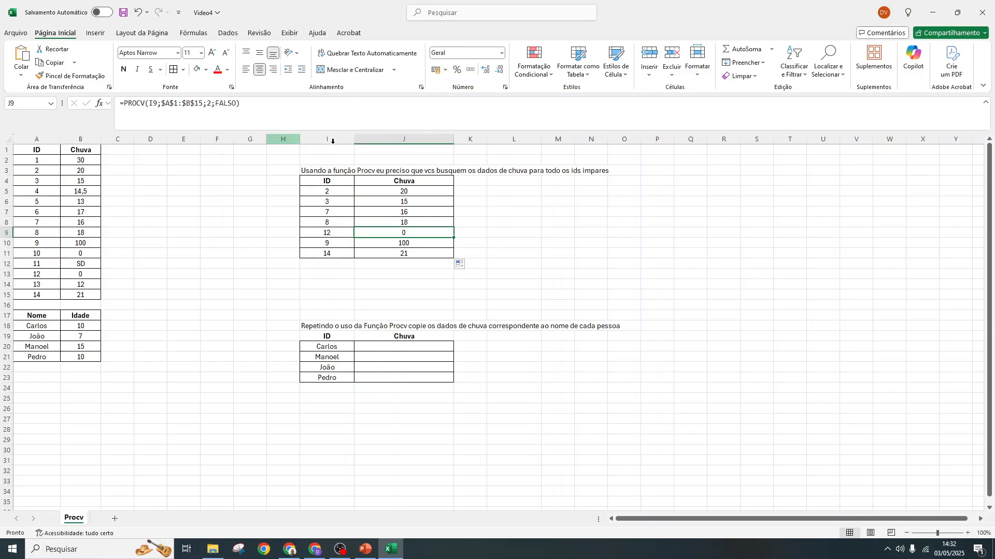
pyautogui.press('Down')
pyautogui.press('Down')
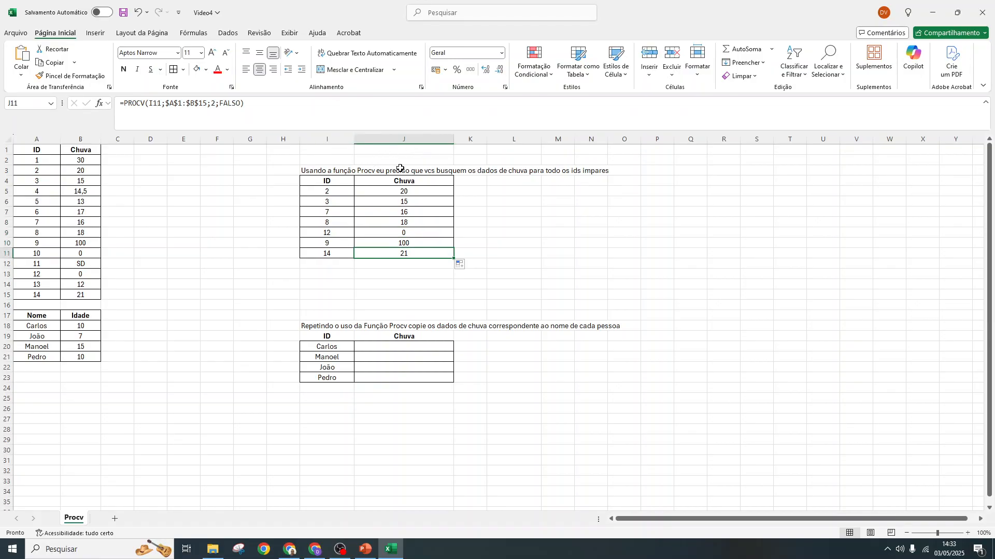
# - Start a PROCV formula in J20 with the name in I20 as the lookup value
pyautogui.click(394, 349)
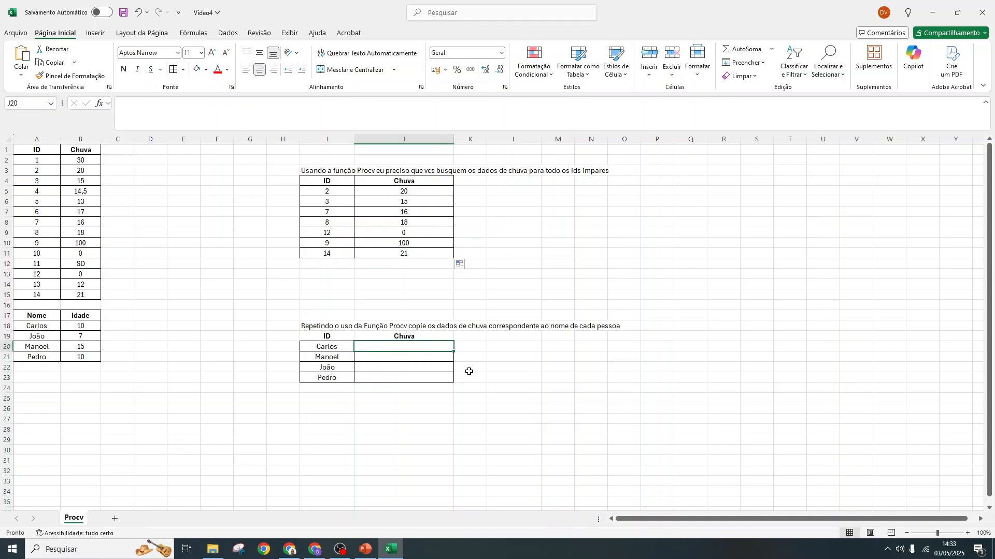
pyautogui.write('=pRO')
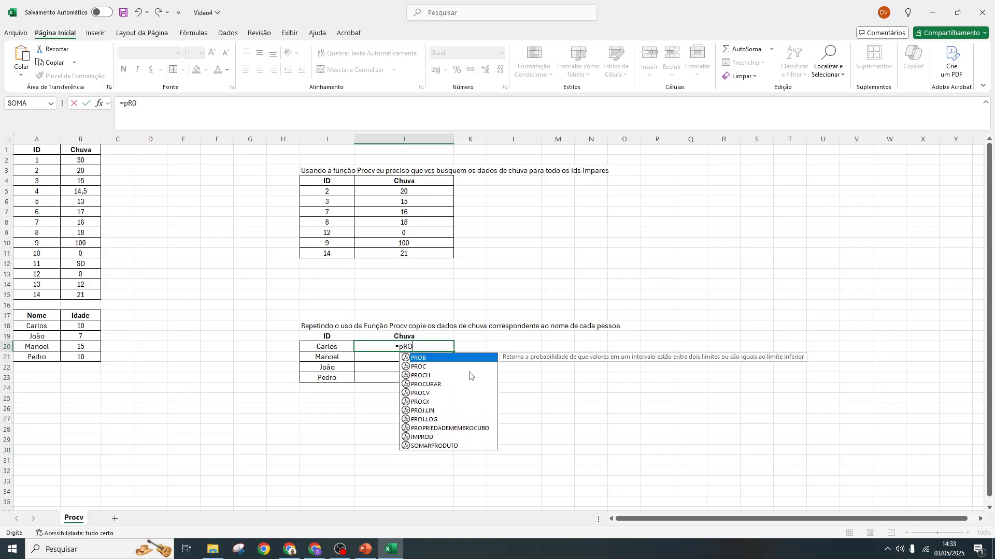
pyautogui.write('CV')
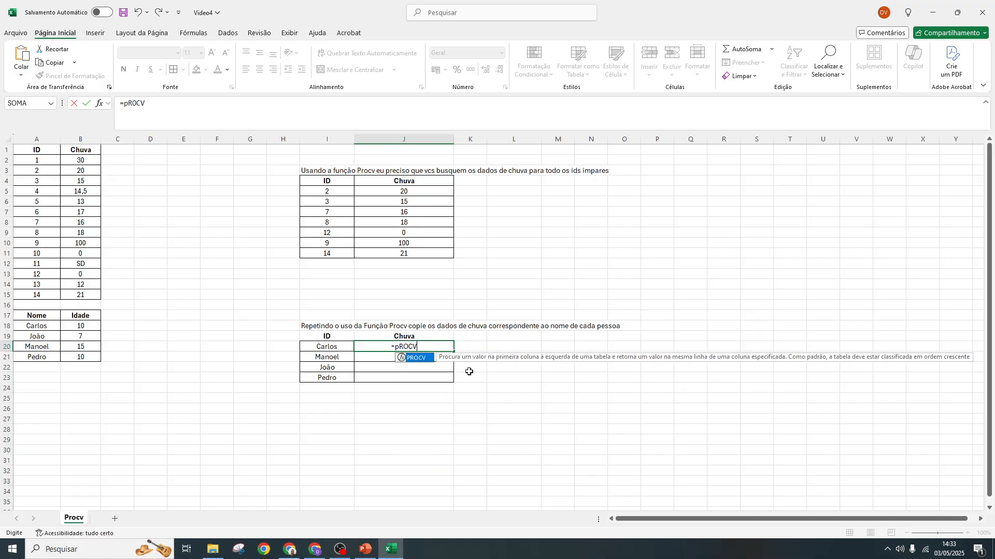
pyautogui.doubleClick(427, 359)
pyautogui.click(335, 347)
pyautogui.write(';')
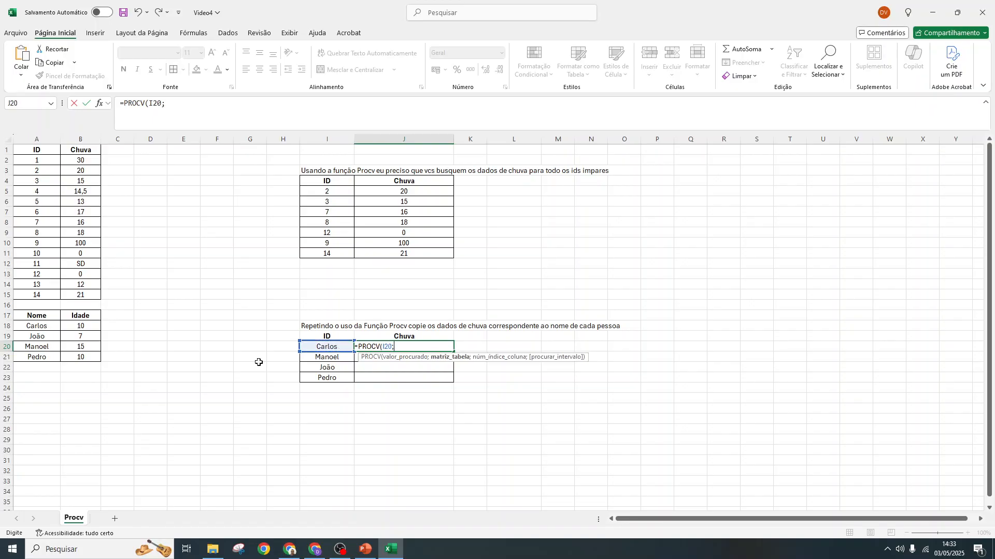
# - Complete the J20 PROCV formula with table range A17:B21, column index 2 and FALSO for an exact match
pyautogui.moveTo(31, 314); pyautogui.dragTo(80, 356)
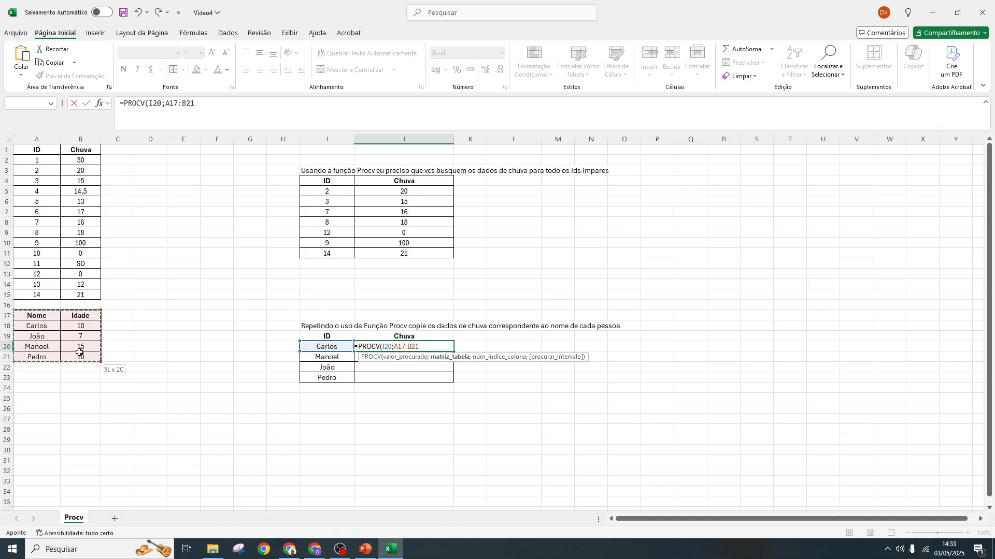
pyautogui.write(';2')
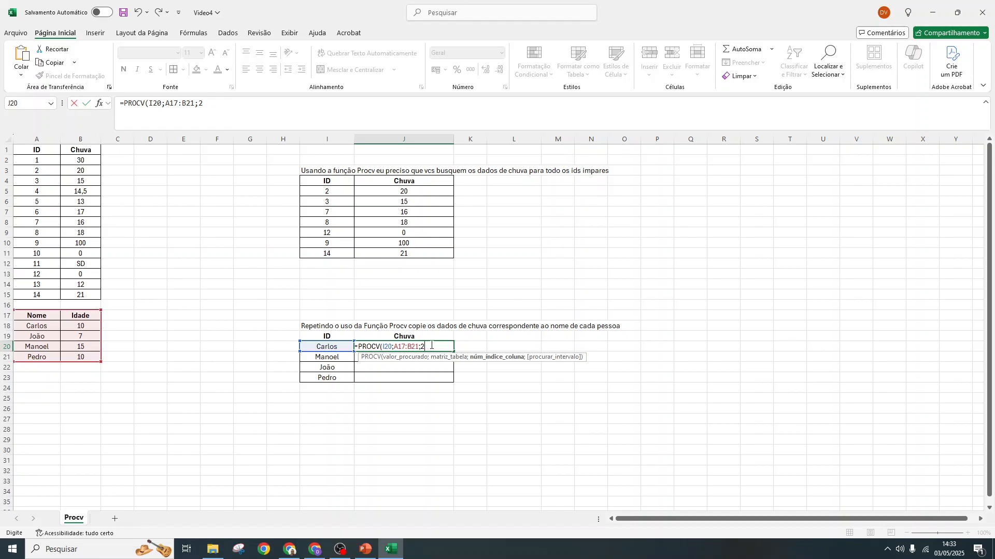
pyautogui.write(';')
pyautogui.doubleClick(460, 375)
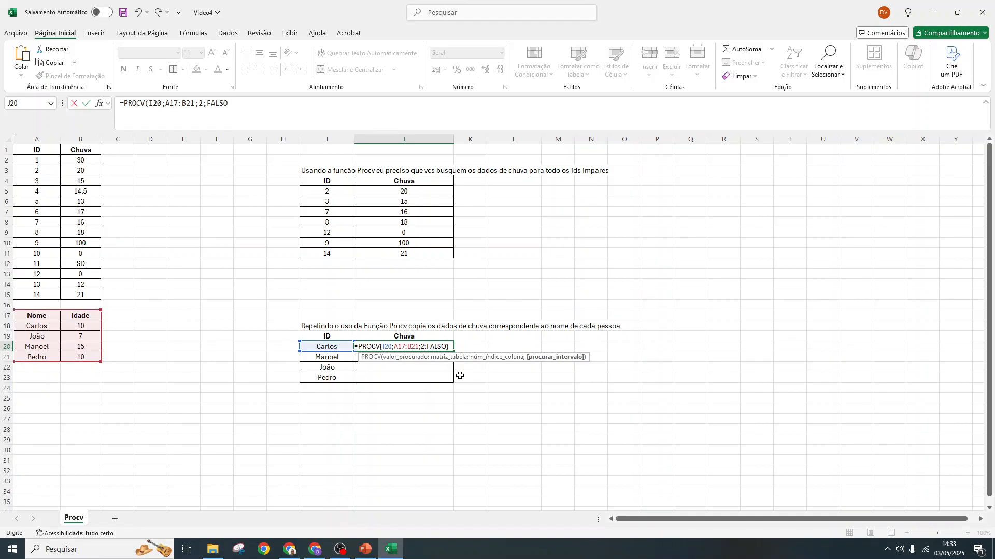
pyautogui.press('Return')
# - Fill the J20 formula down to J23 and review the formula in J20
pyautogui.click(423, 347)
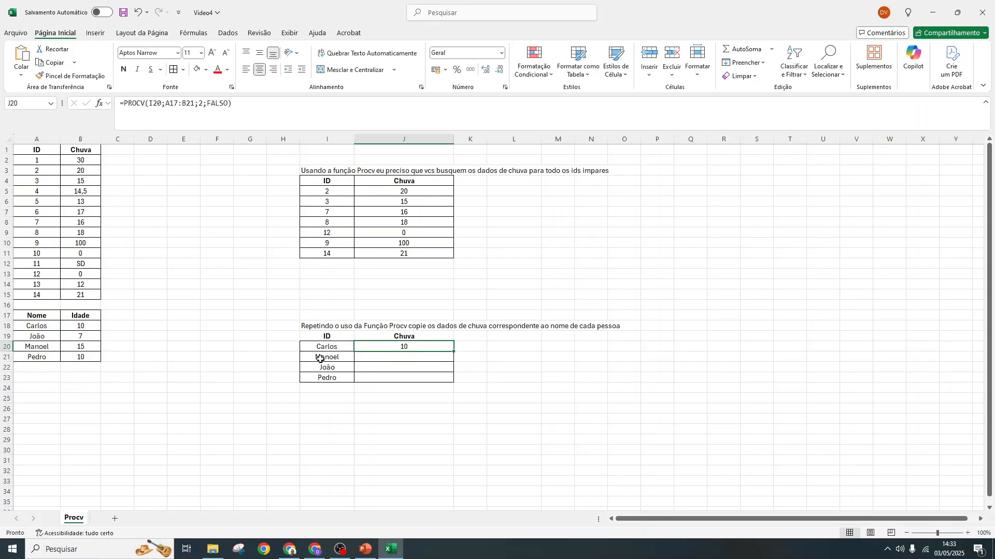
pyautogui.moveTo(454, 351); pyautogui.dragTo(454, 383)
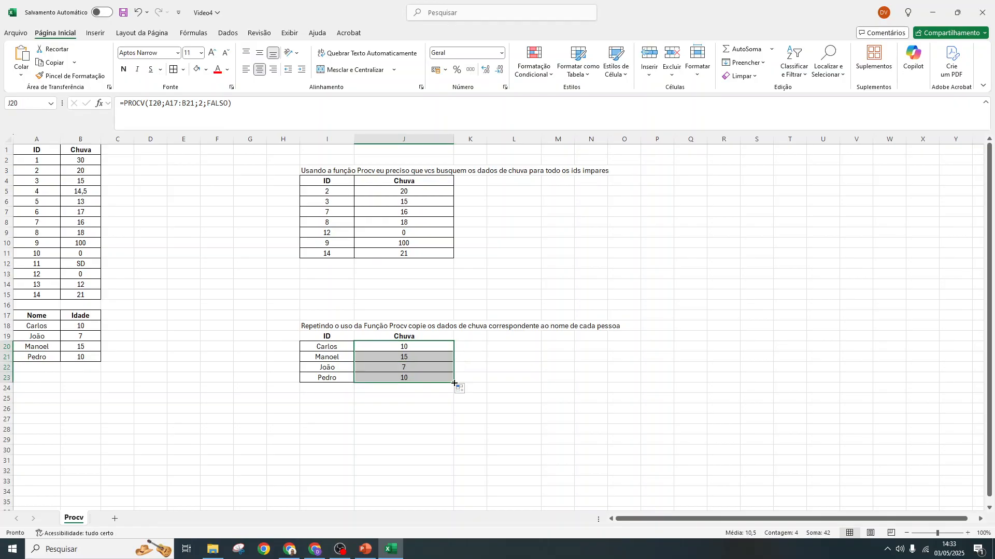
pyautogui.click(571, 383)
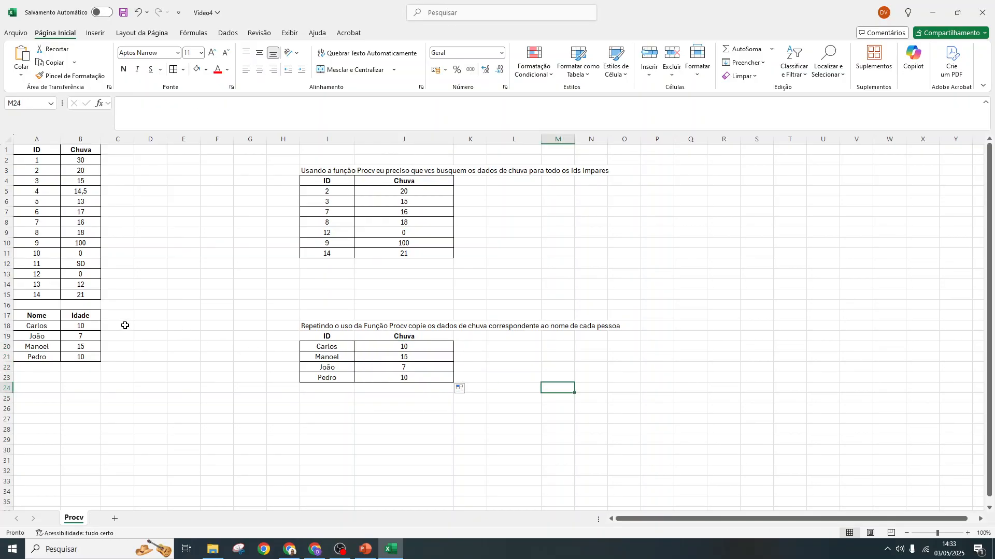
pyautogui.click(404, 347)
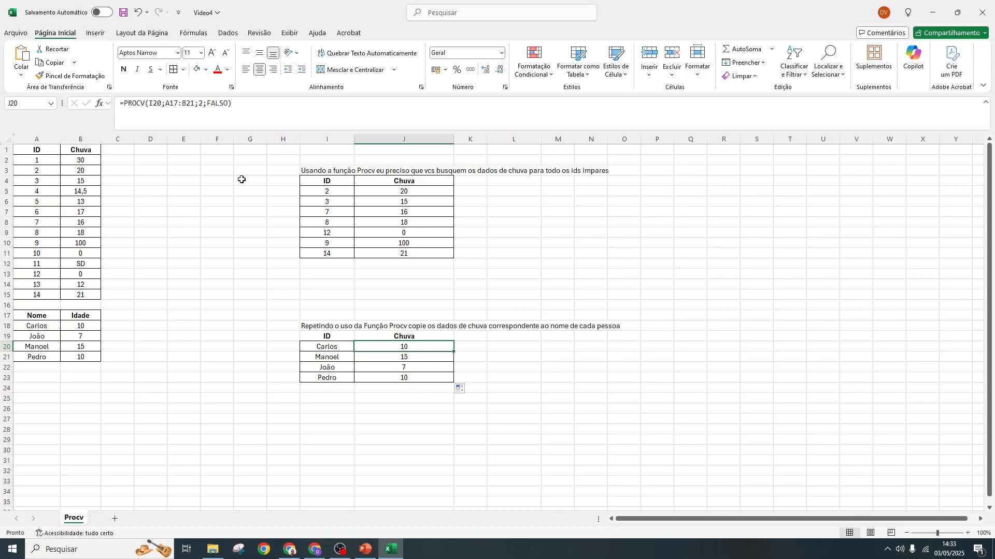
pyautogui.doubleClick(401, 349)
pyautogui.press('Escape')
# - Enter XXXX, YYYY, XXXX and ZZZZ in C18:C21, beside the Idade values of the names table
pyautogui.click(111, 326)
pyautogui.write('XXXX')
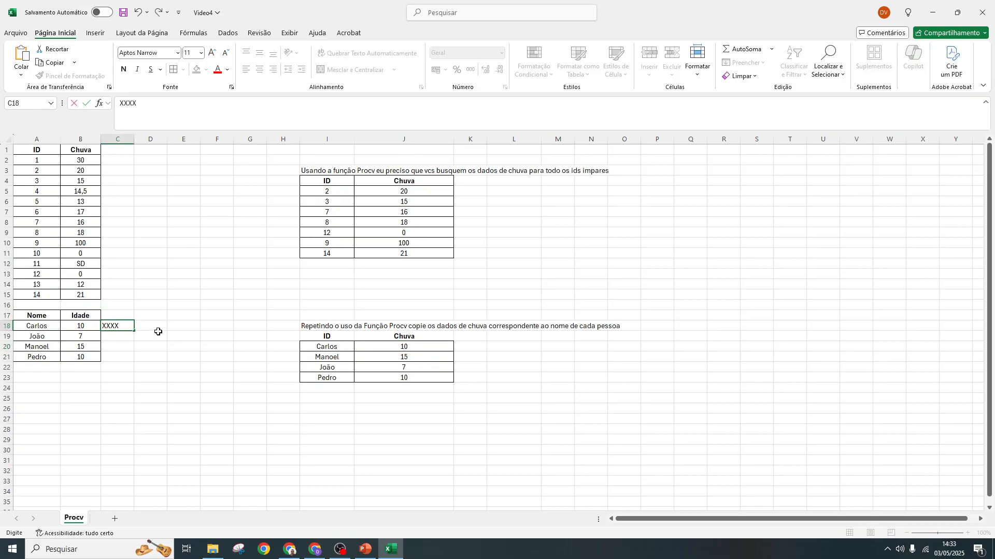
pyautogui.press('Return')
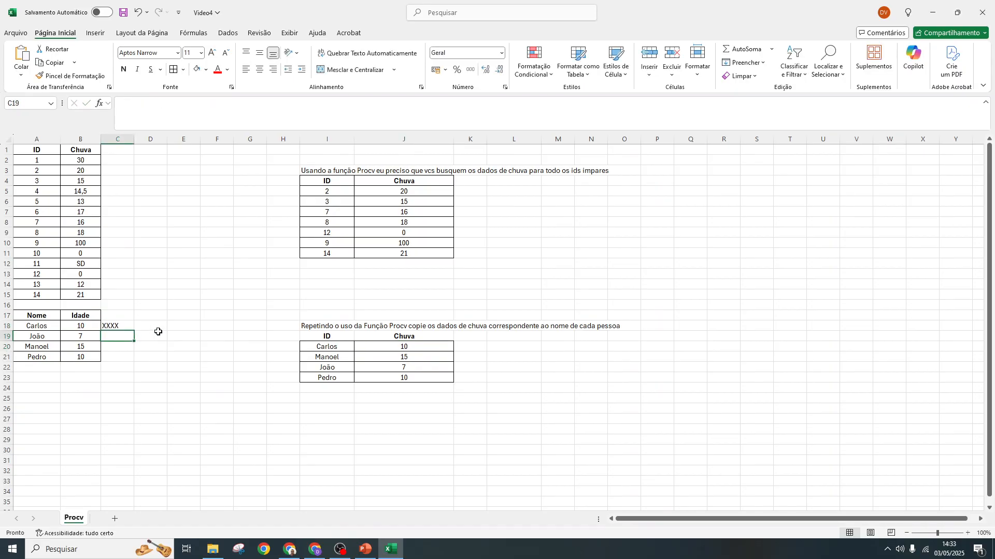
pyautogui.write('YYY')
pyautogui.press('Return')
pyautogui.write('XXX')
pyautogui.press('Return')
pyautogui.write('ZZZZ')
pyautogui.press('Up')
# - Add the heading TESTE in C17 above the new column of the names table
pyautogui.press('Up')
pyautogui.press('Up')
pyautogui.press('Up')
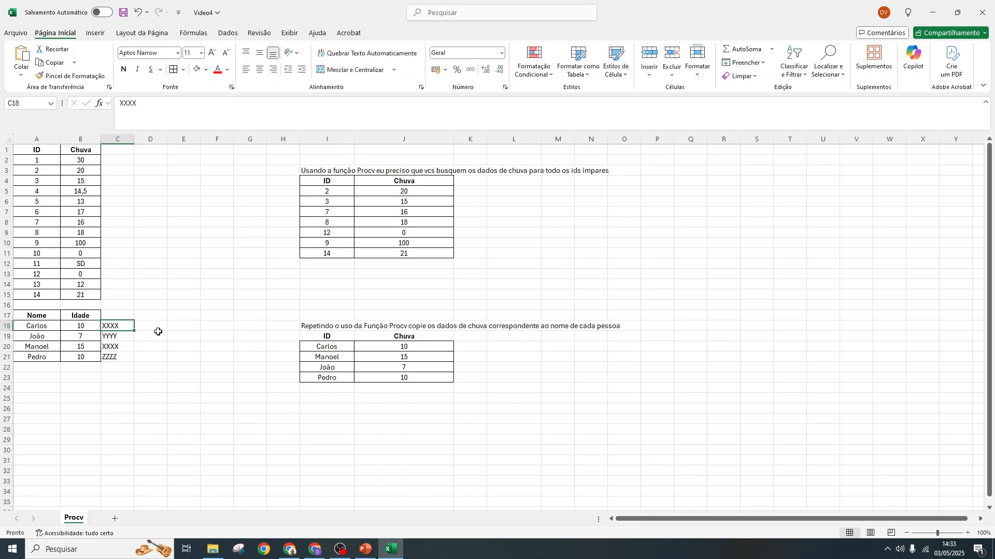
pyautogui.write('TESTE')
pyautogui.press('Return')
# - Extend the table range in the J20 PROCV formula to A17:C21 so it includes the TESTE column
pyautogui.click(406, 348)
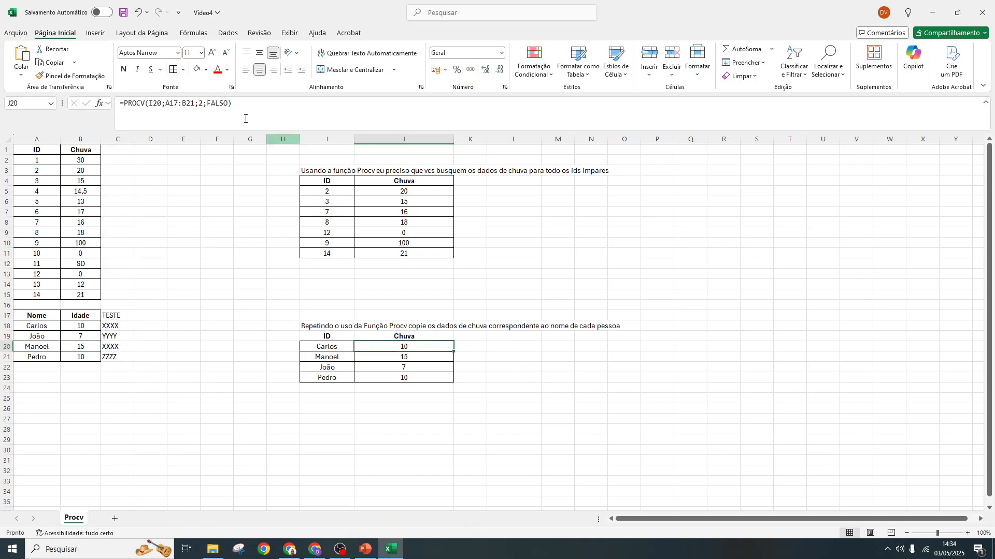
pyautogui.click(201, 104)
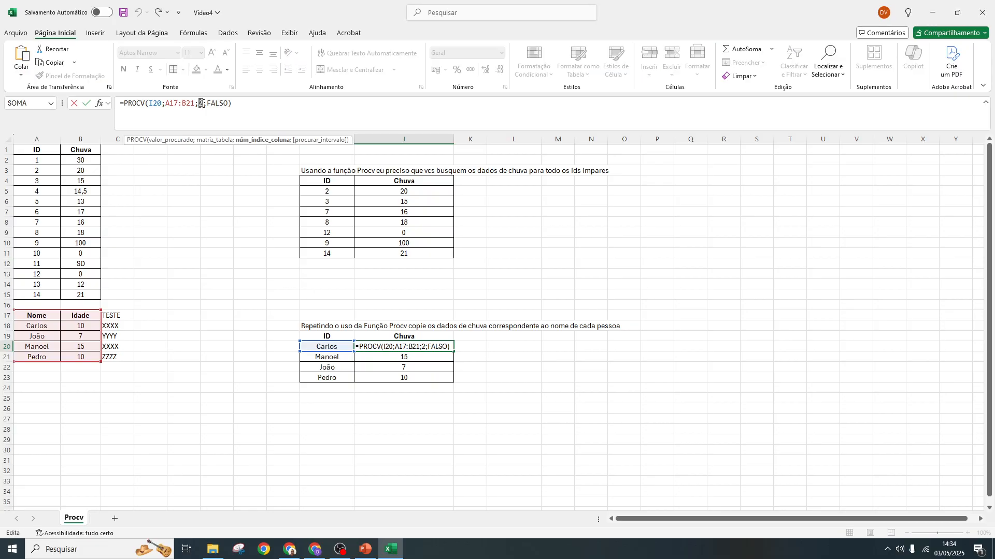
pyautogui.press('Escape')
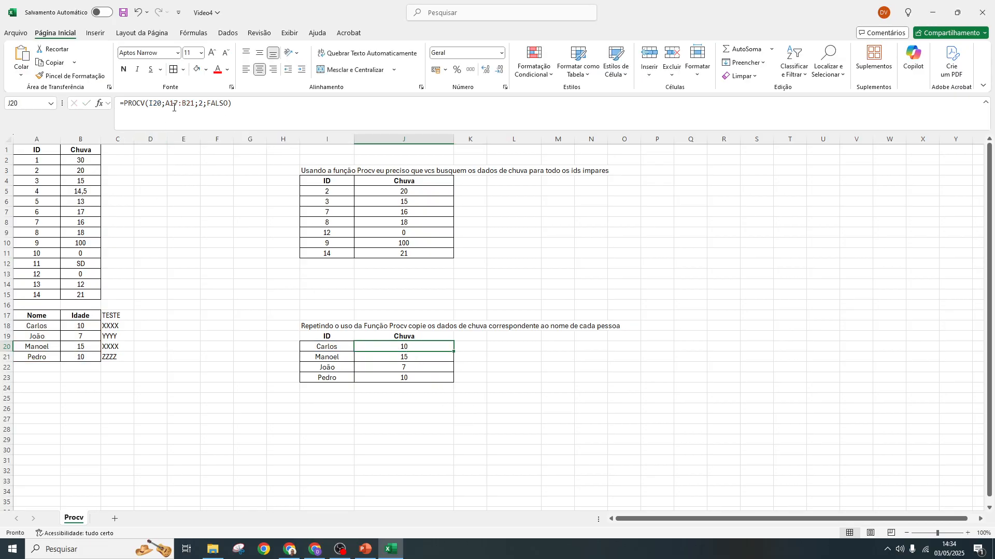
pyautogui.moveTo(165, 103); pyautogui.dragTo(193, 104)
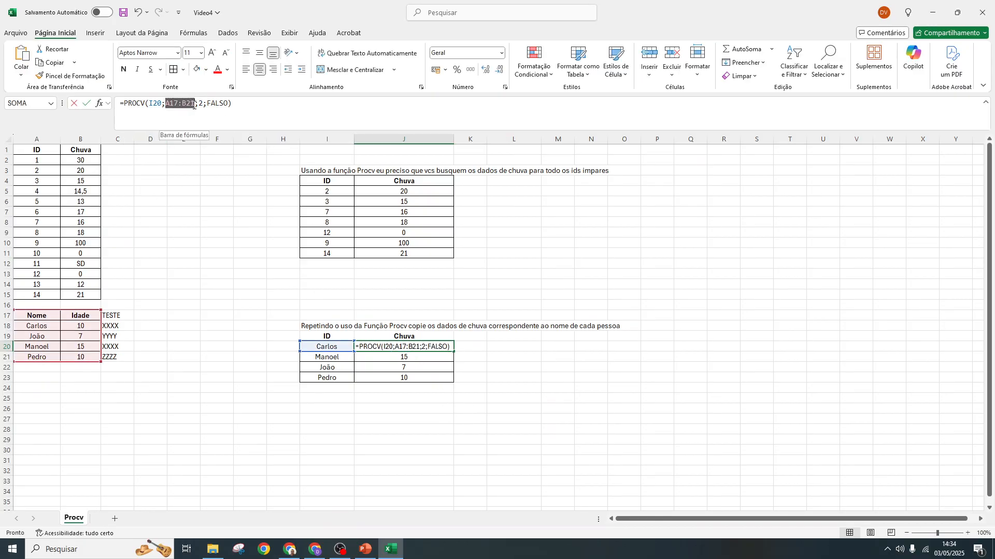
pyautogui.press('BackSpace')
pyautogui.moveTo(38, 317); pyautogui.dragTo(108, 356)
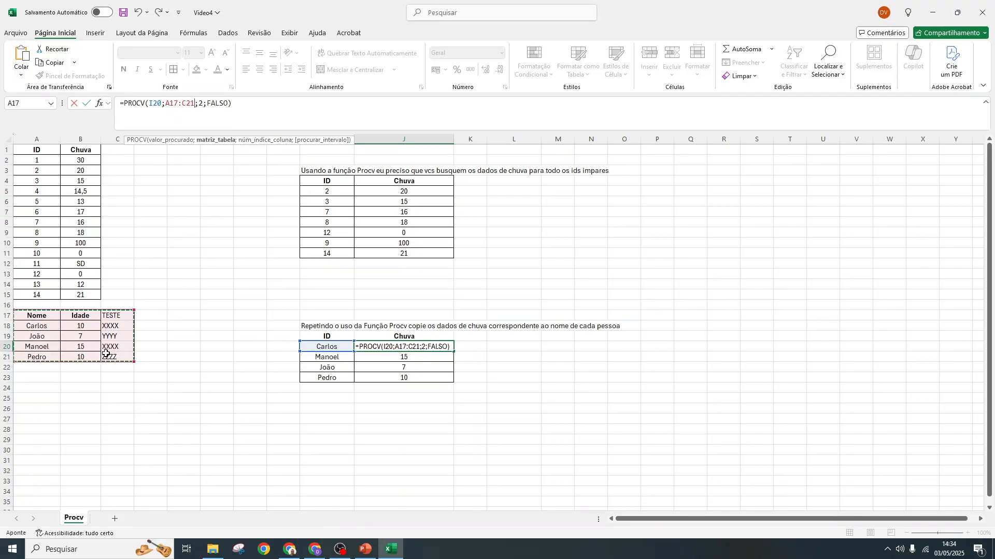
# - Set the column index in the J20 PROCV formula to 3 to return the TESTE value
pyautogui.doubleClick(202, 103)
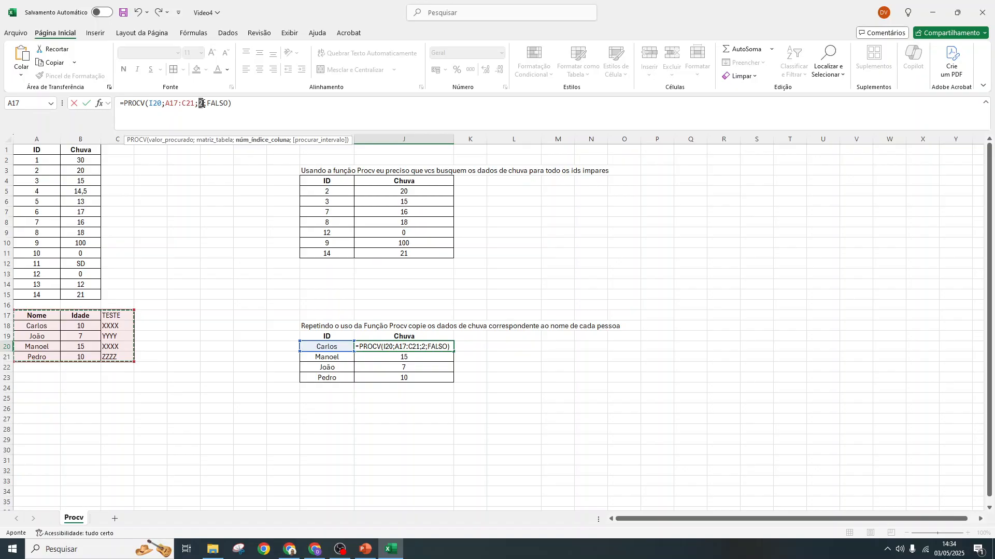
pyautogui.write('3')
pyautogui.press('Return')
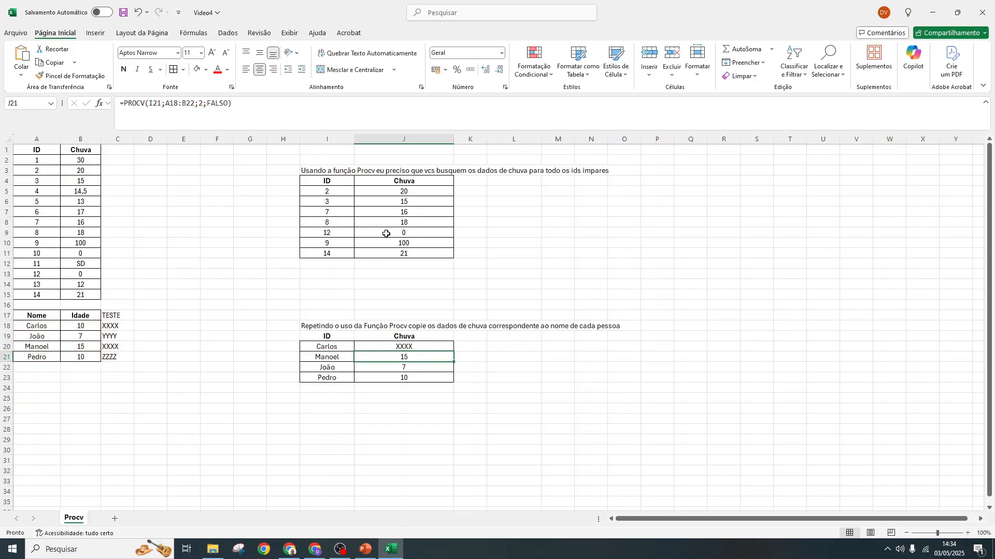
pyautogui.click(415, 347)
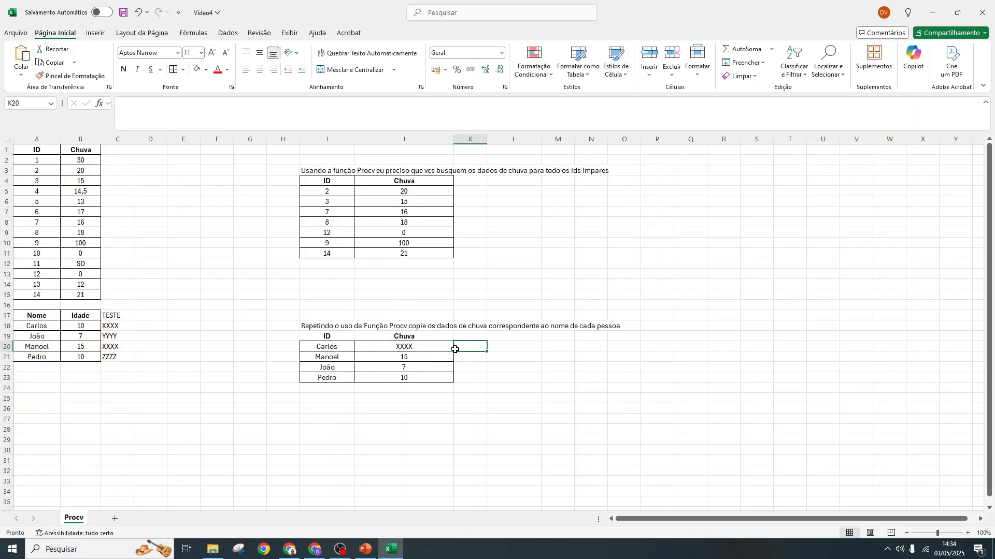
# - Fill the J20 PROCV formula down through J23 and change the TESTE value in C18 to ZZZZ
pyautogui.moveTo(453, 352); pyautogui.dragTo(451, 384)
pyautogui.click(112, 328)
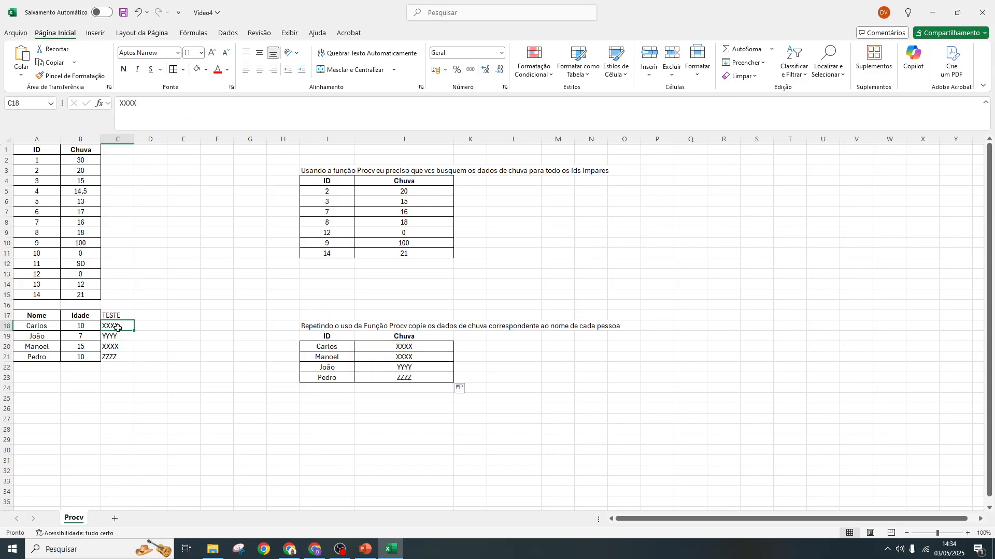
pyautogui.write('ZZZZ')
pyautogui.press('Return')
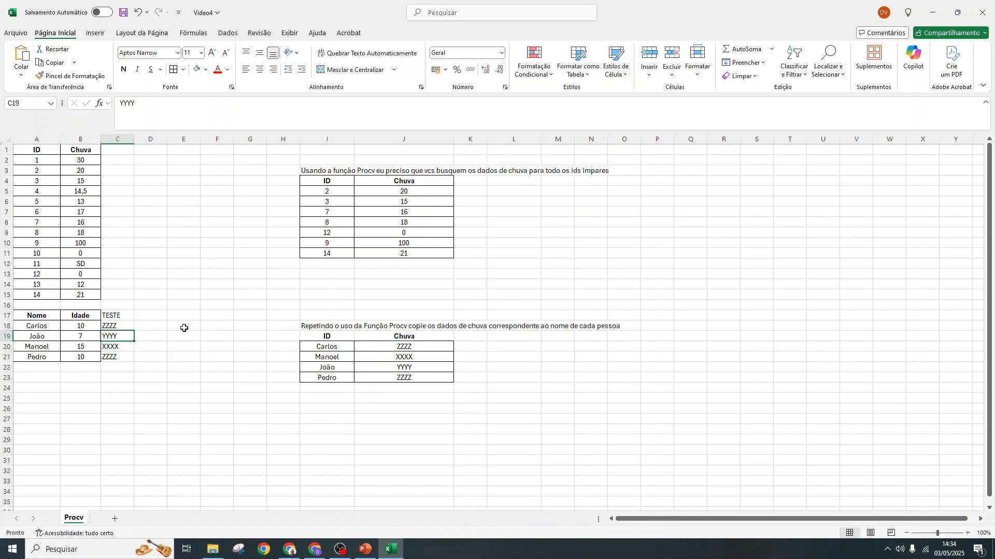
# - Replace the TESTE values in C18:C21 with AAAA, BBB, CCC and DDD
pyautogui.press('Up')
pyautogui.write('AAAA')
pyautogui.press('Return')
pyautogui.write('BBB')
pyautogui.press('Return')
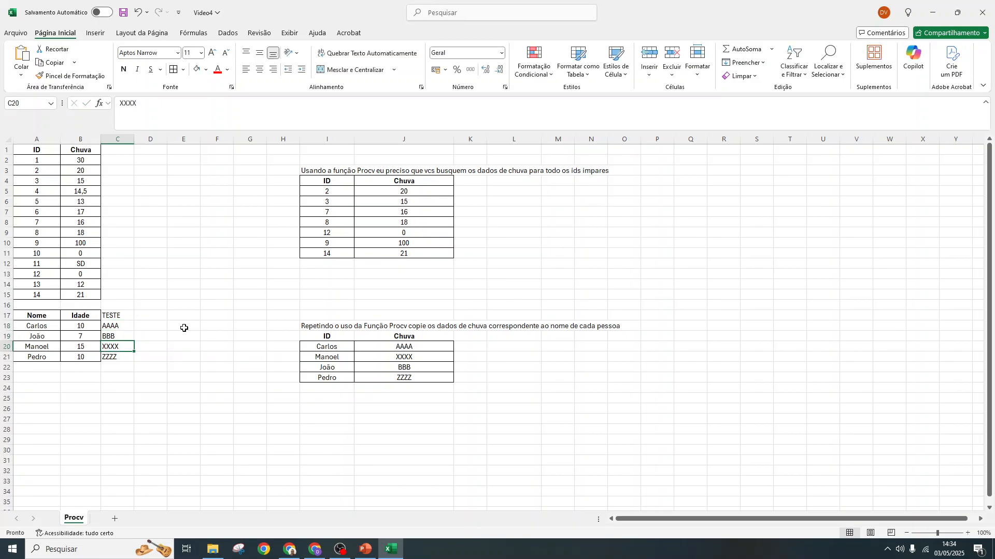
pyautogui.write('CCC')
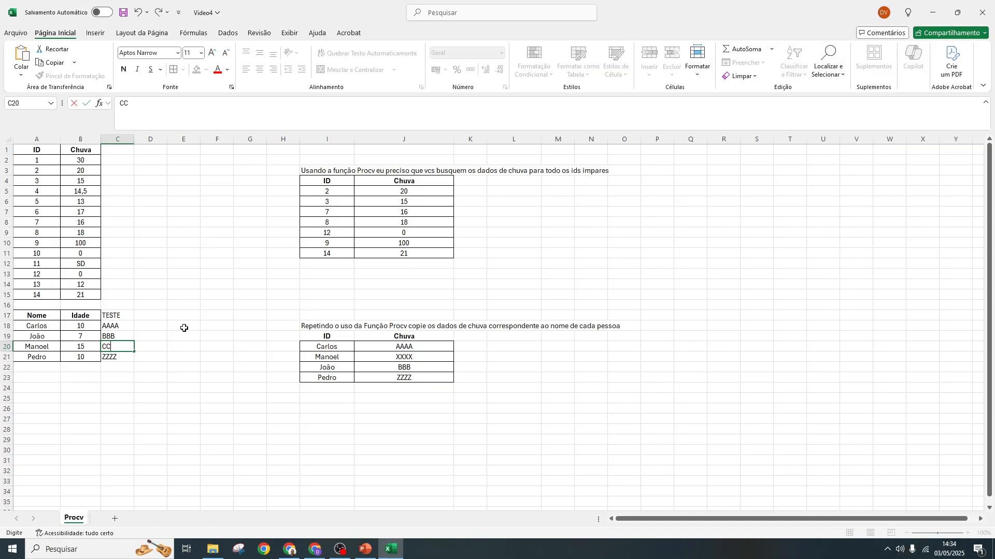
pyautogui.press('Return')
pyautogui.write('DDD')
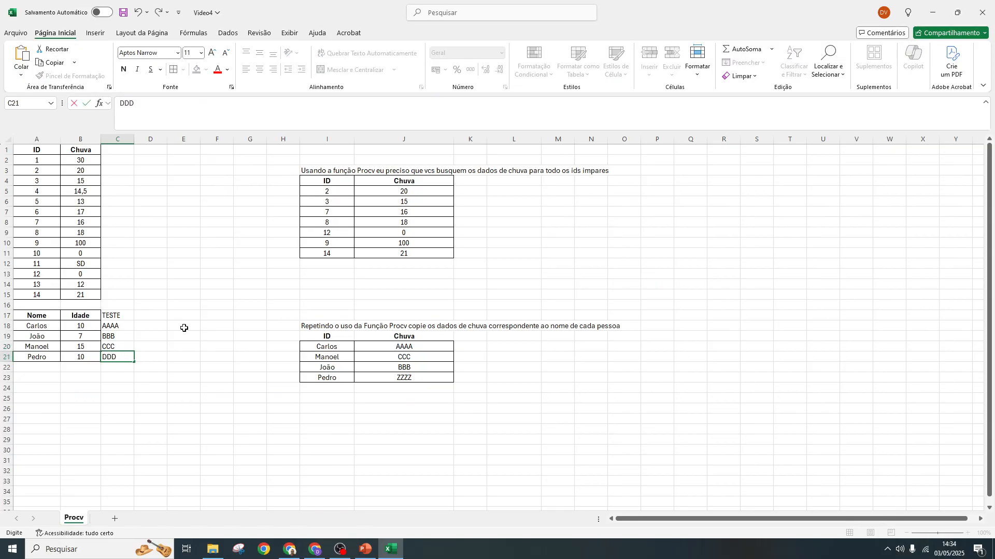
pyautogui.press('Return')
# - Set the column index in the J20 PROCV formula to 2 and fill the formula down through J23
pyautogui.click(398, 348)
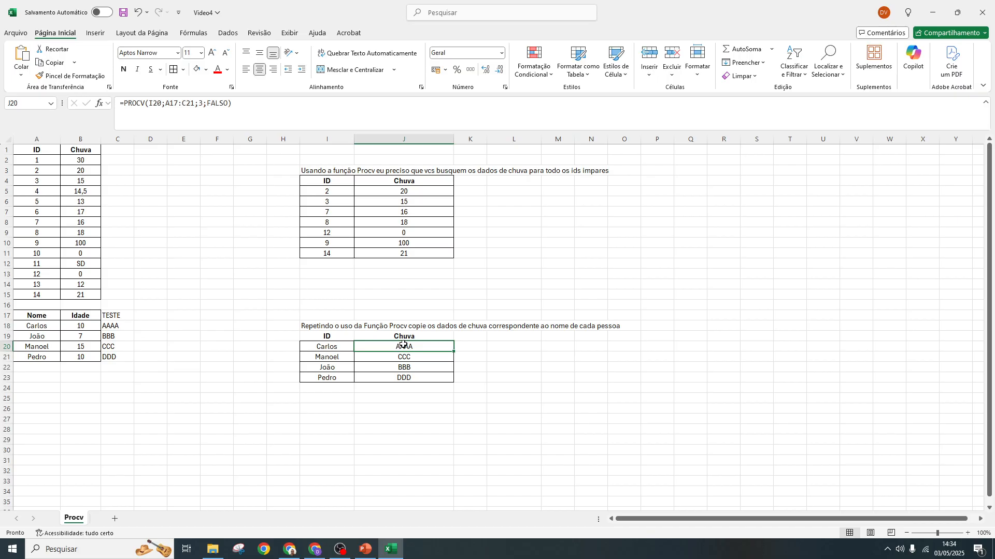
pyautogui.click(203, 102)
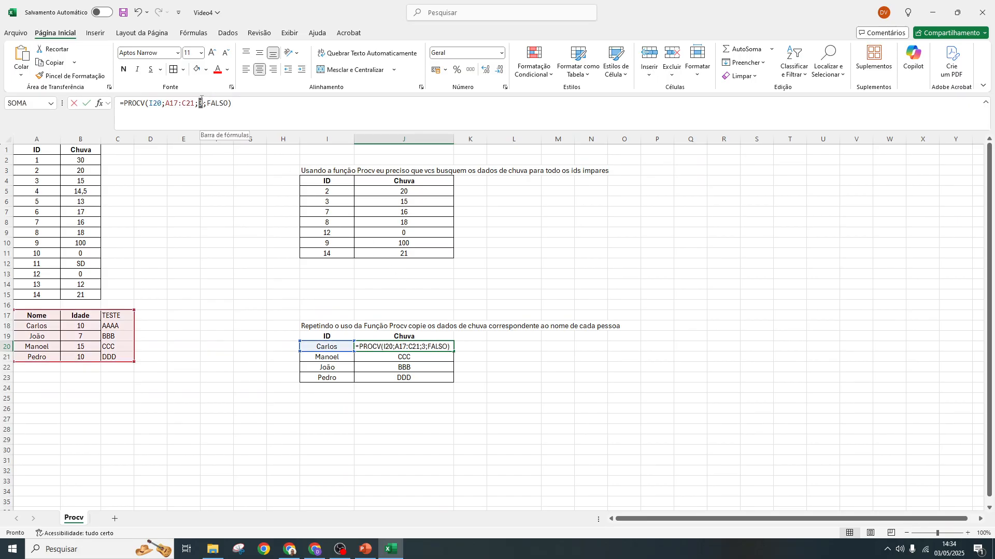
pyautogui.press('BackSpace')
pyautogui.write('2')
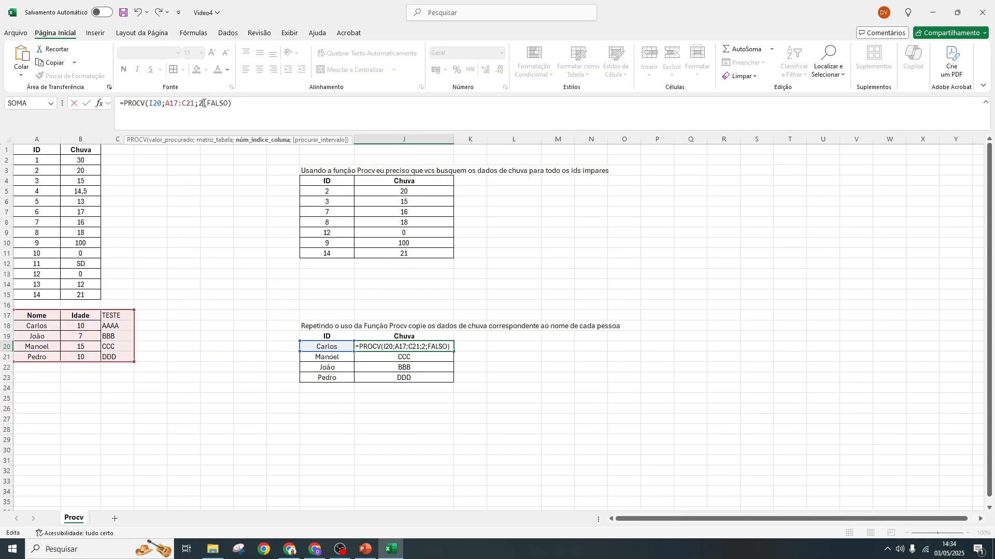
pyautogui.hotkey('ctrl', 'Return')
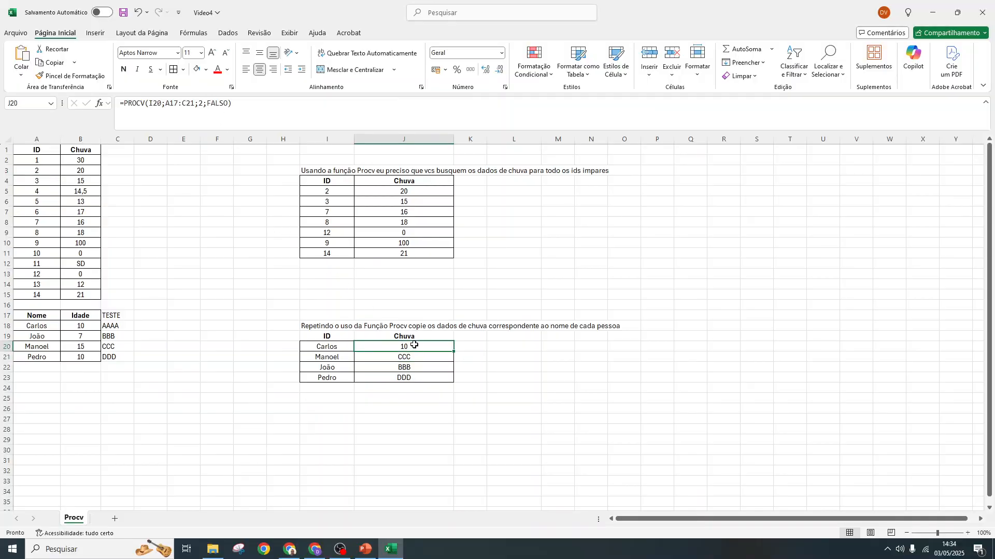
pyautogui.doubleClick(454, 352)
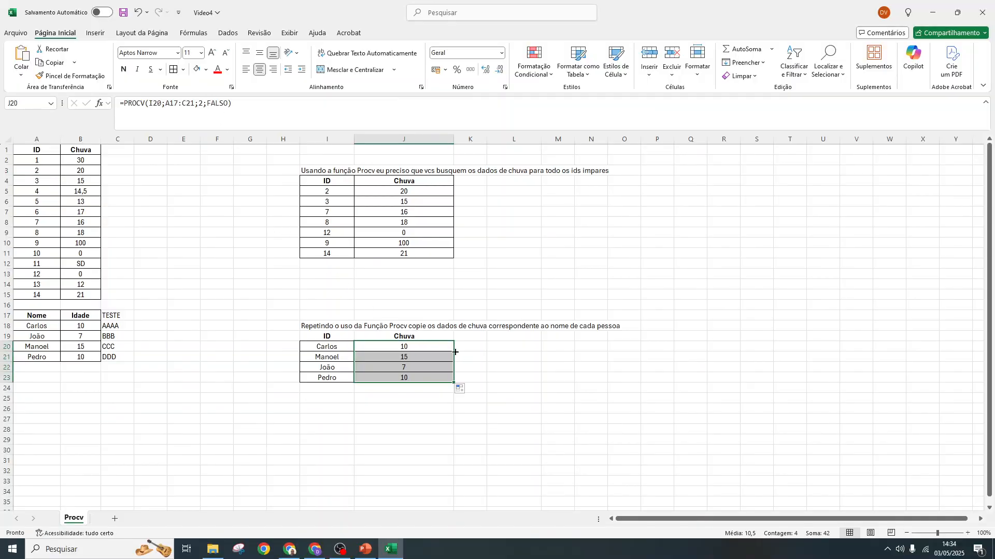
pyautogui.click(75, 328)
pyautogui.click(83, 346)
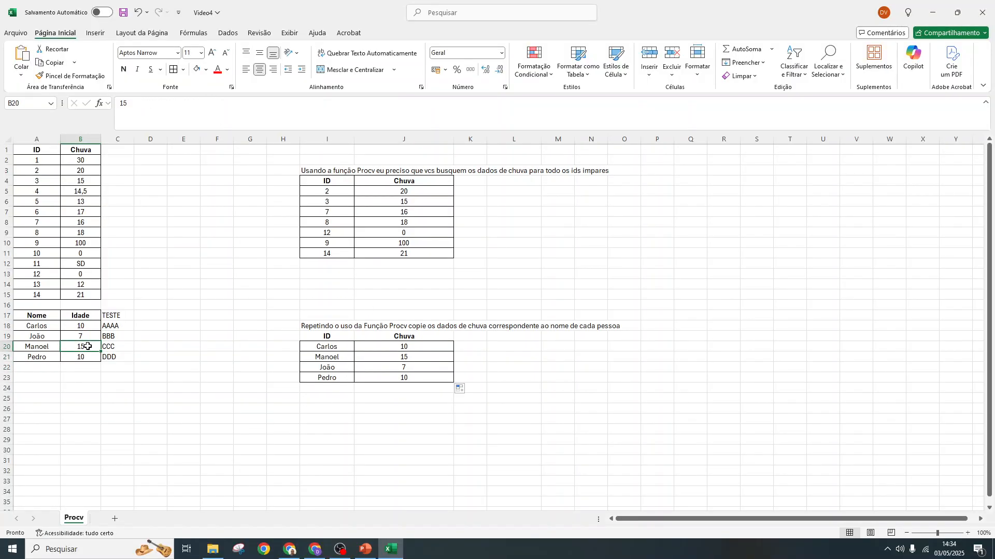
pyautogui.click(85, 334)
pyautogui.click(85, 356)
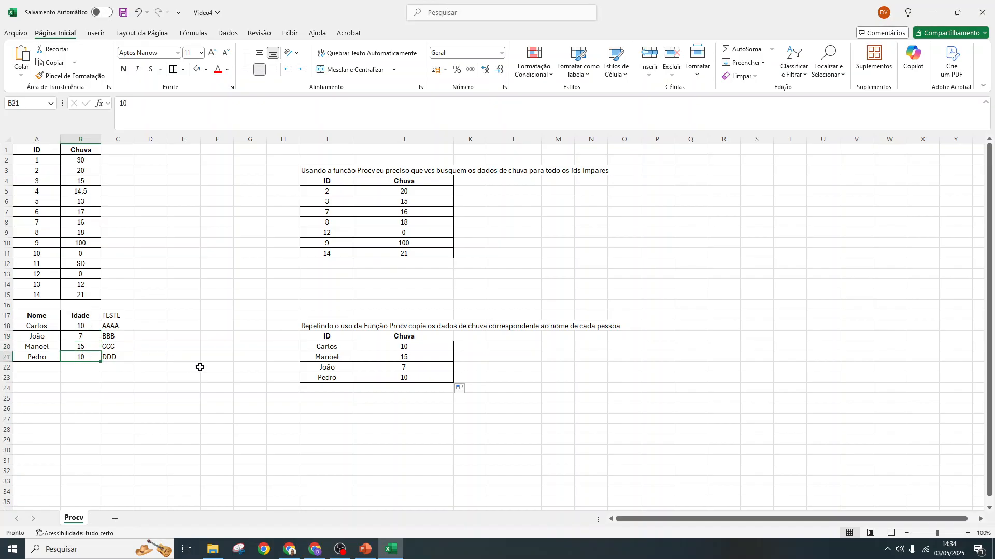